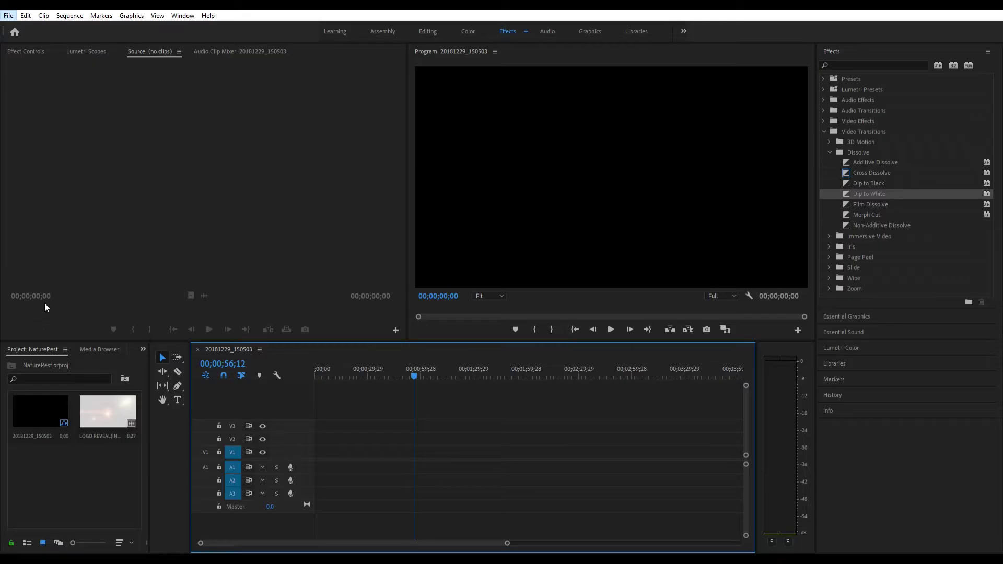
# Step: Import the four VID_20200702 field clips into the NaturePest project
pyautogui.hotkey('ctrl', 'i')
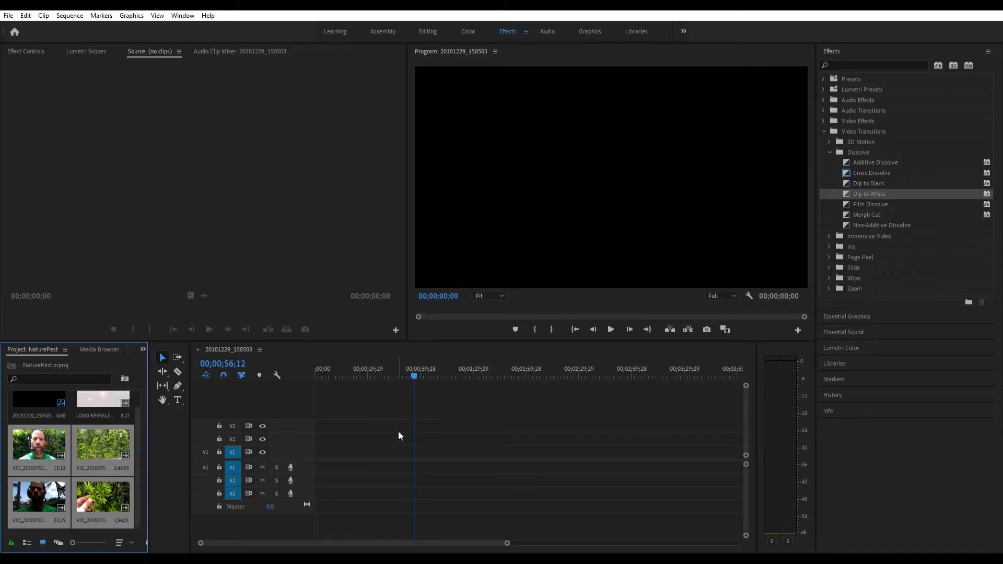
# Step: Place the LOGO REVEAL clip at 00;00;00;00 on V1/A1 of the sequence
pyautogui.click(456, 531)
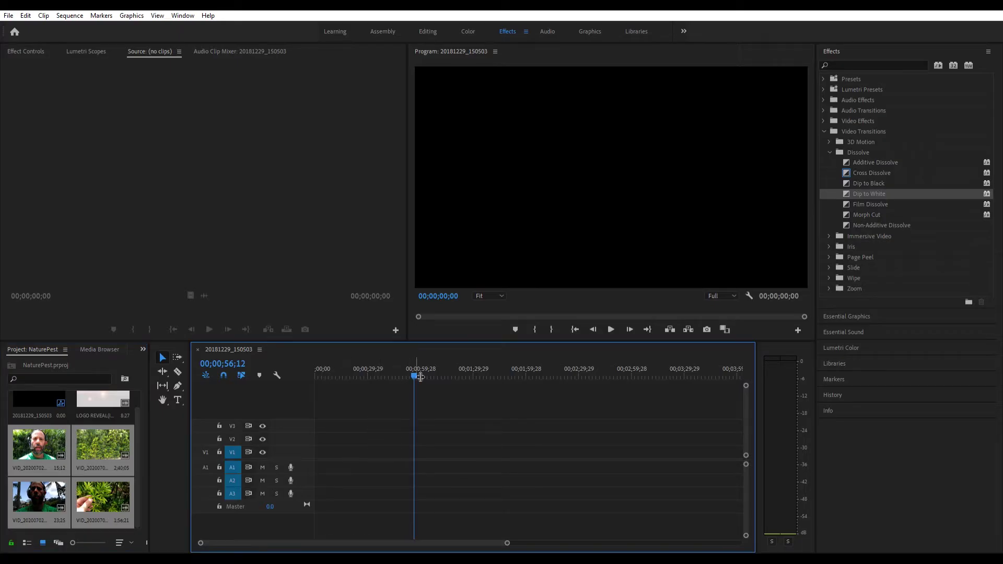
pyautogui.moveTo(420, 377); pyautogui.dragTo(250, 369)
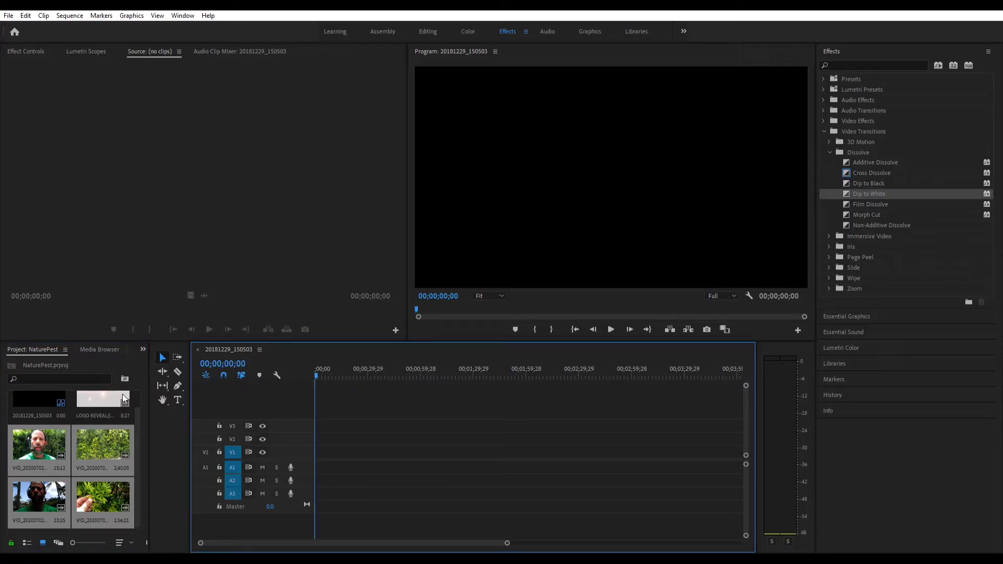
pyautogui.click(101, 393)
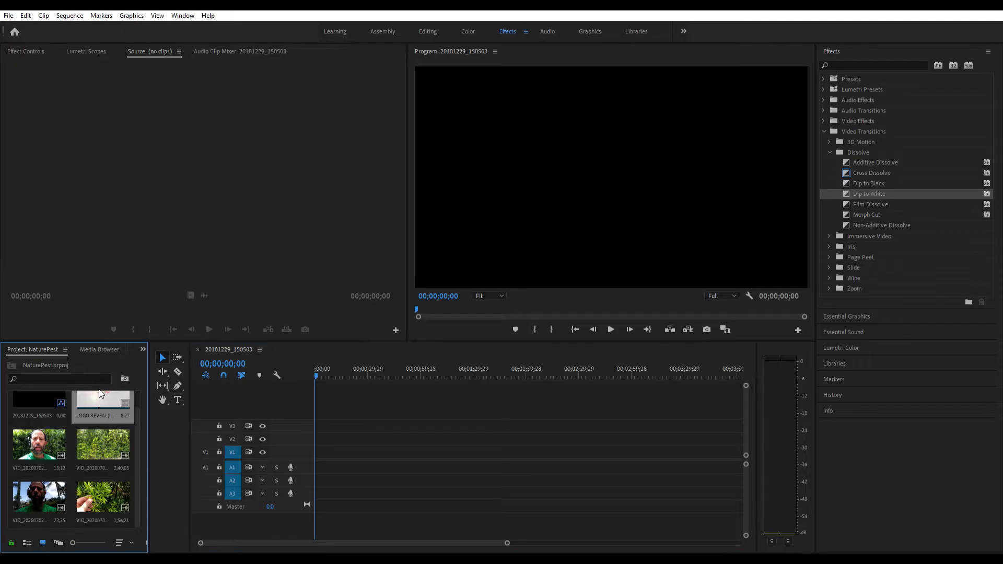
pyautogui.moveTo(100, 390); pyautogui.dragTo(316, 445)
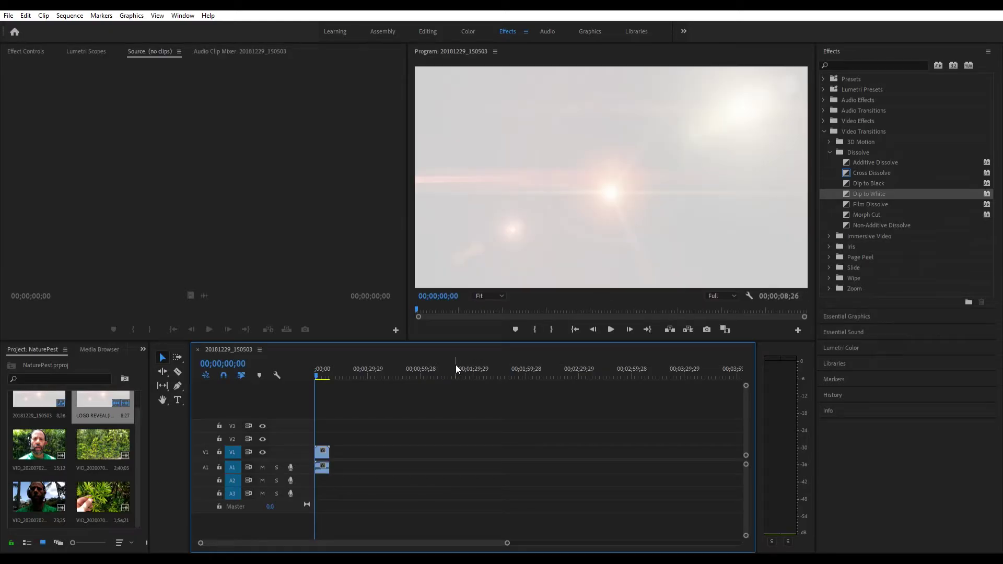
# Step: Scrub through the logo intro and drag a VID clip in after it
pyautogui.moveTo(318, 365)
pyautogui.mouseDown()
pyautogui.moveTo(331, 365)
pyautogui.moveTo(322, 365)
pyautogui.mouseUp()
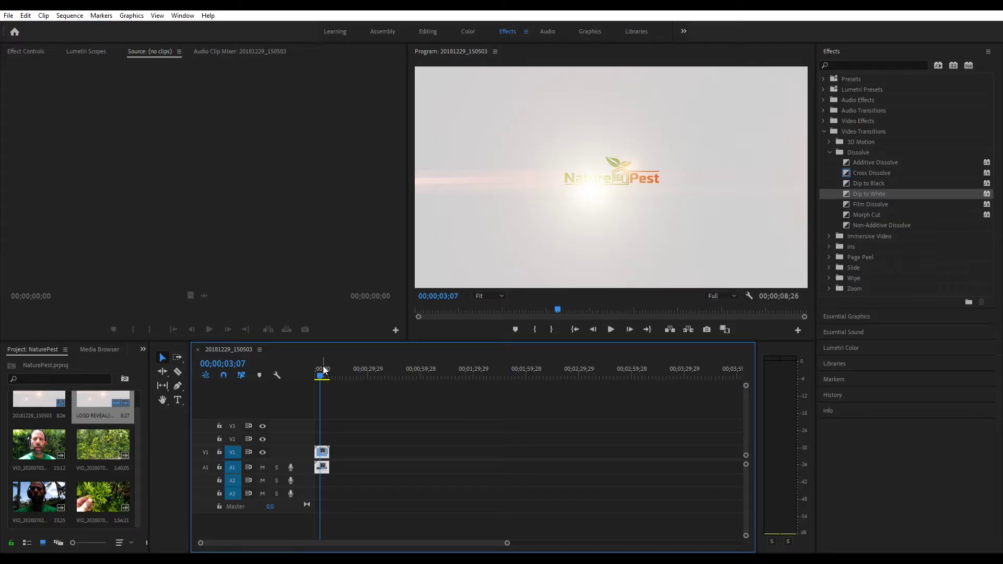
pyautogui.moveTo(323, 369)
pyautogui.mouseDown()
pyautogui.moveTo(303, 370)
pyautogui.moveTo(322, 370)
pyautogui.mouseUp()
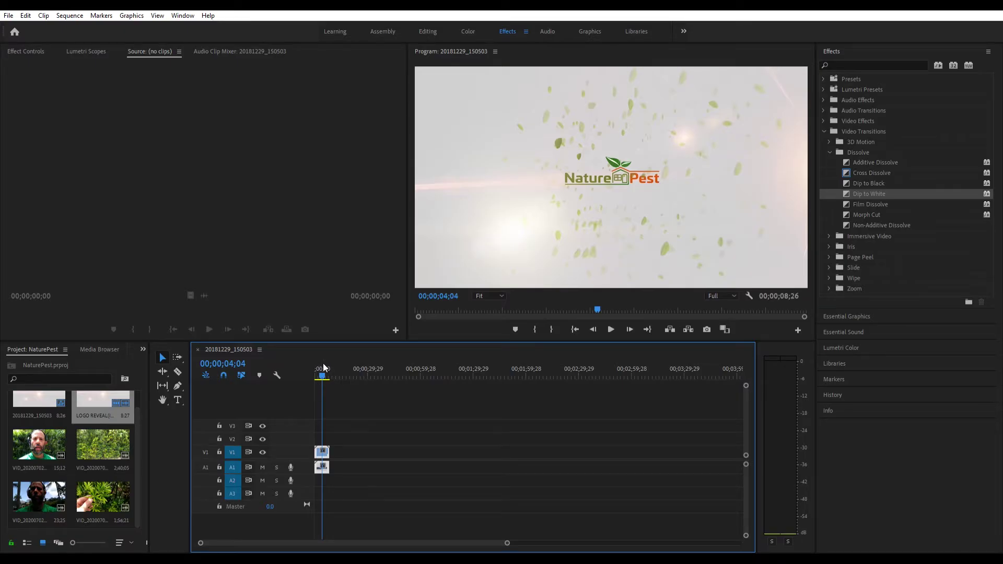
pyautogui.moveTo(323, 367); pyautogui.dragTo(308, 363)
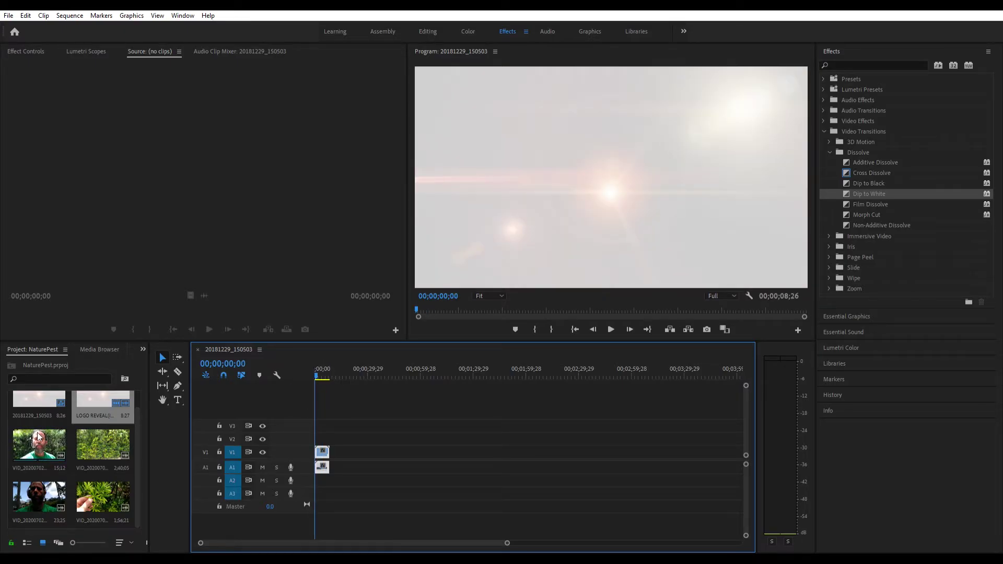
pyautogui.moveTo(38, 435); pyautogui.dragTo(337, 446)
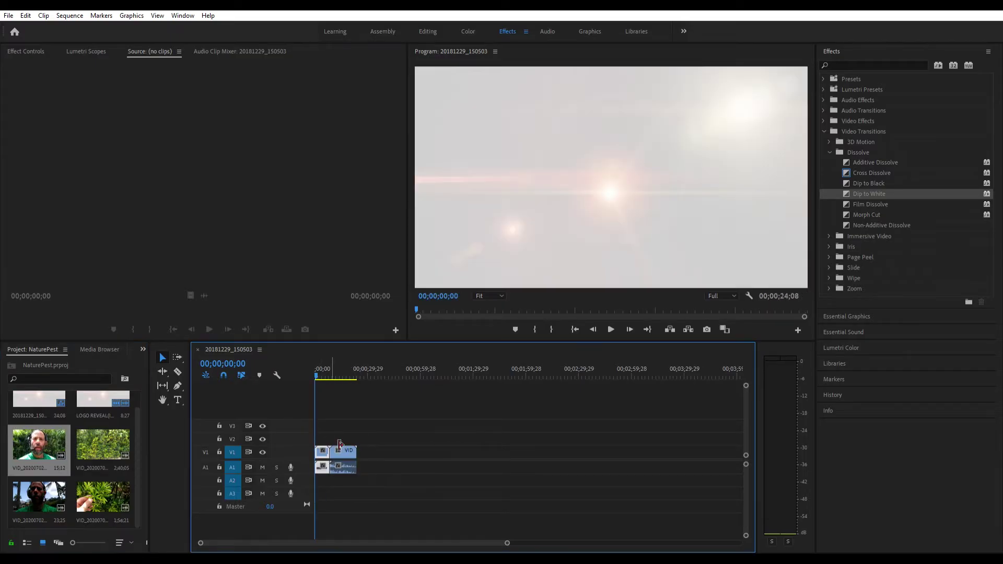
# Step: Drop a talking-head clip after the intro, play it, then remove it
pyautogui.click(337, 366)
pyautogui.press('space')
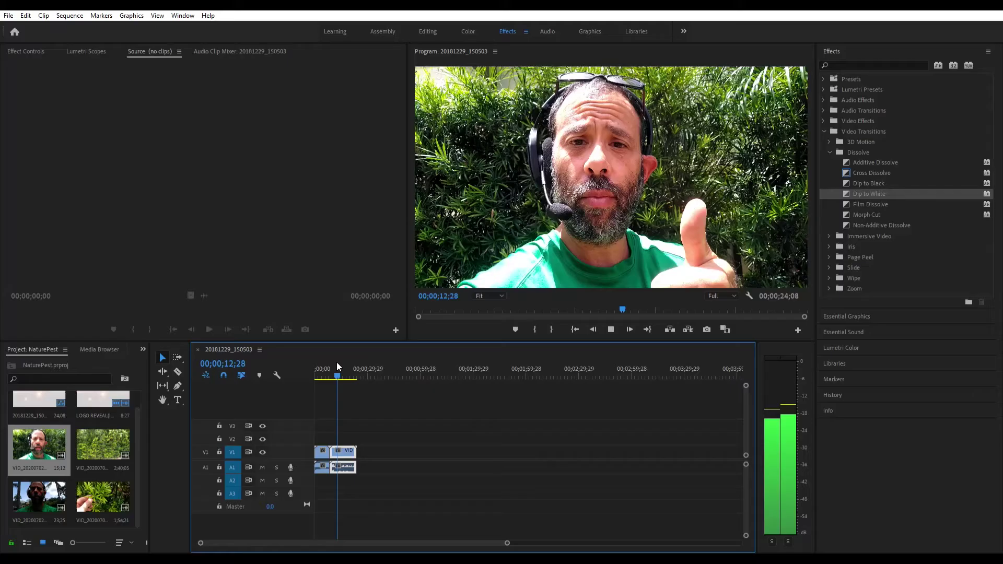
pyautogui.press('space')
pyautogui.press('Delete')
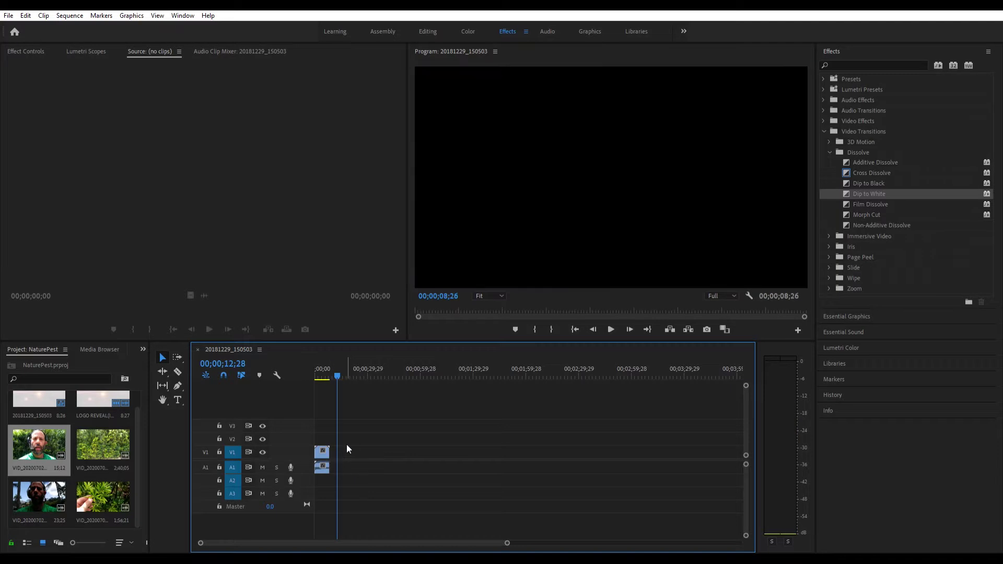
# Step: Add the palm-tree talking-head clip after the logo intro and play it back
pyautogui.click(31, 492)
pyautogui.moveTo(31, 492); pyautogui.dragTo(334, 460)
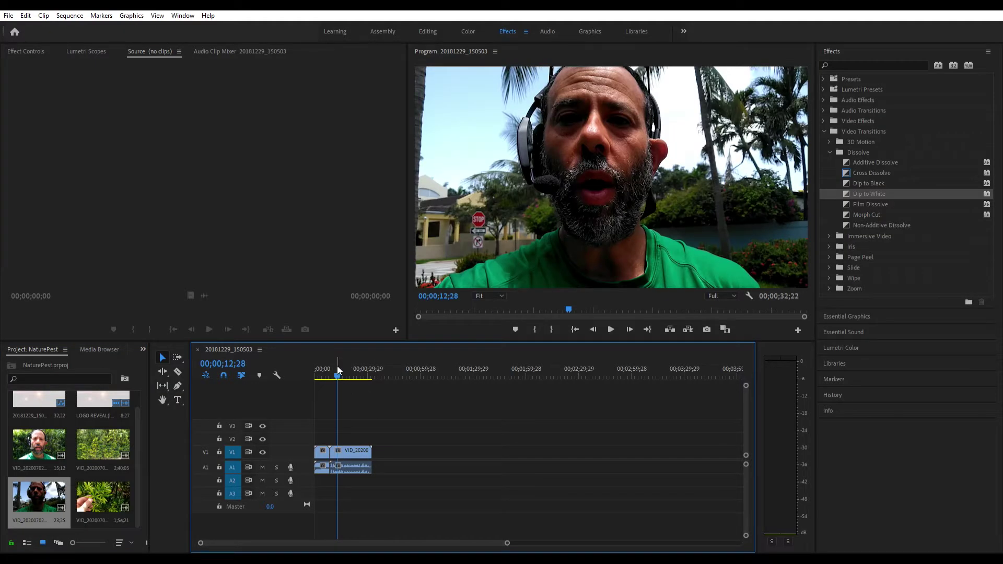
pyautogui.moveTo(337, 367); pyautogui.dragTo(334, 368)
pyautogui.press('space')
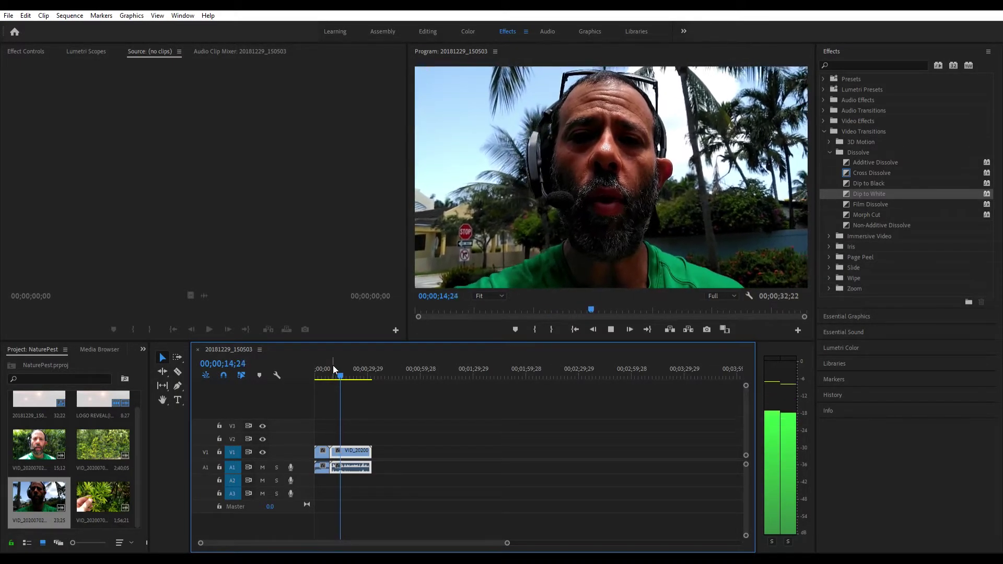
pyautogui.press('space')
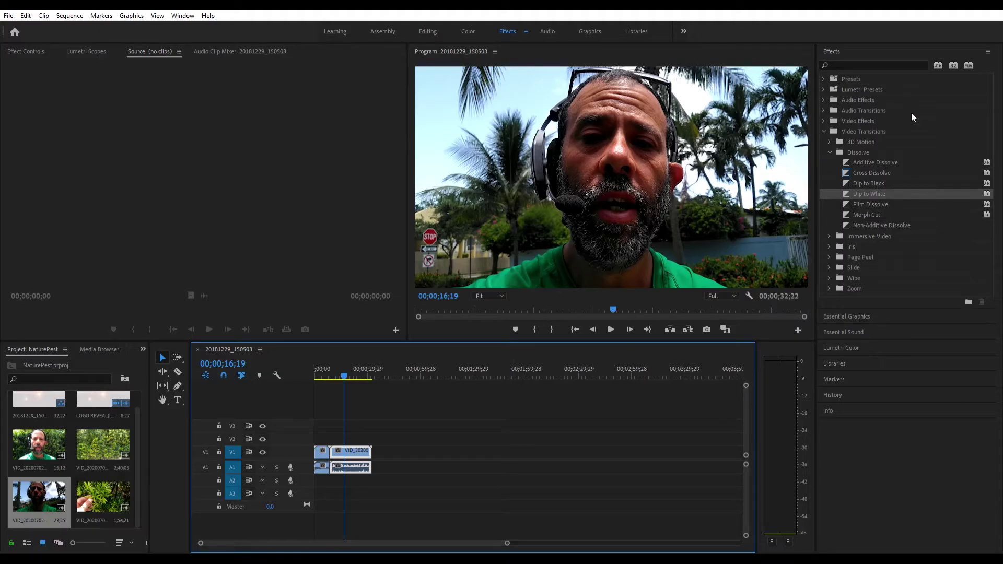
# Step: In the Audio workspace, tag the clip as Podcast Voice dialogue and listen back
pyautogui.click(551, 21)
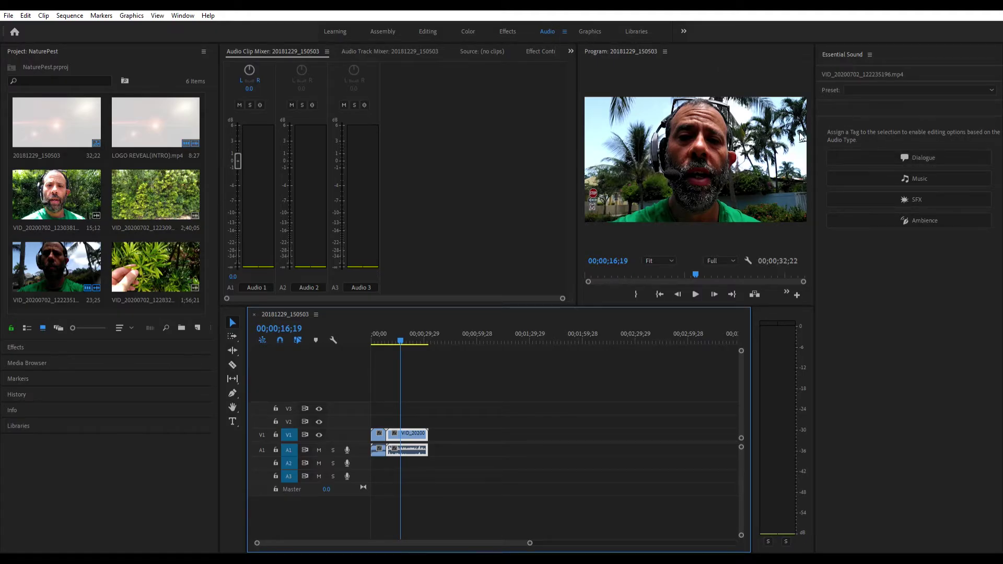
pyautogui.click(931, 155)
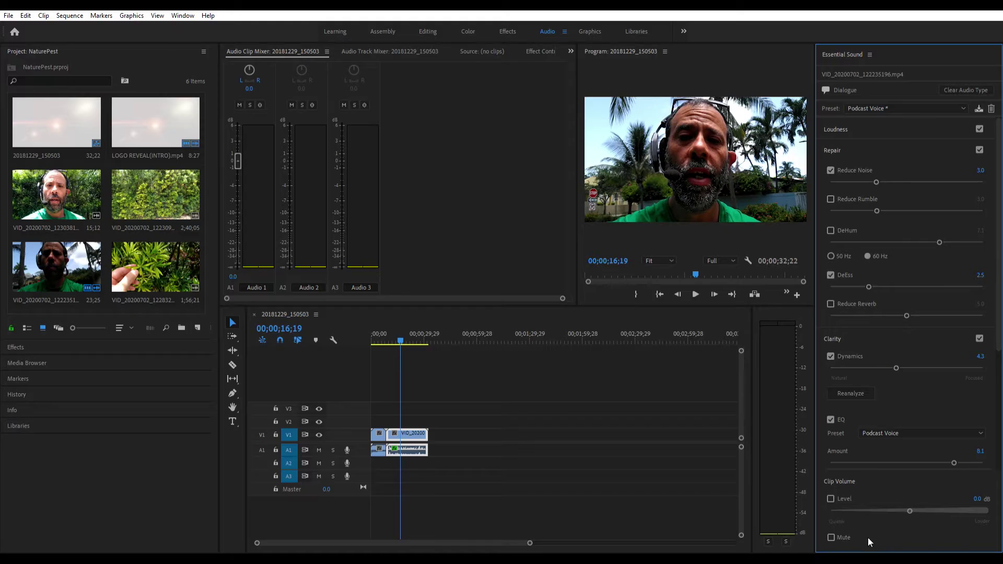
pyautogui.click(396, 330)
pyautogui.click(390, 330)
pyautogui.press('space')
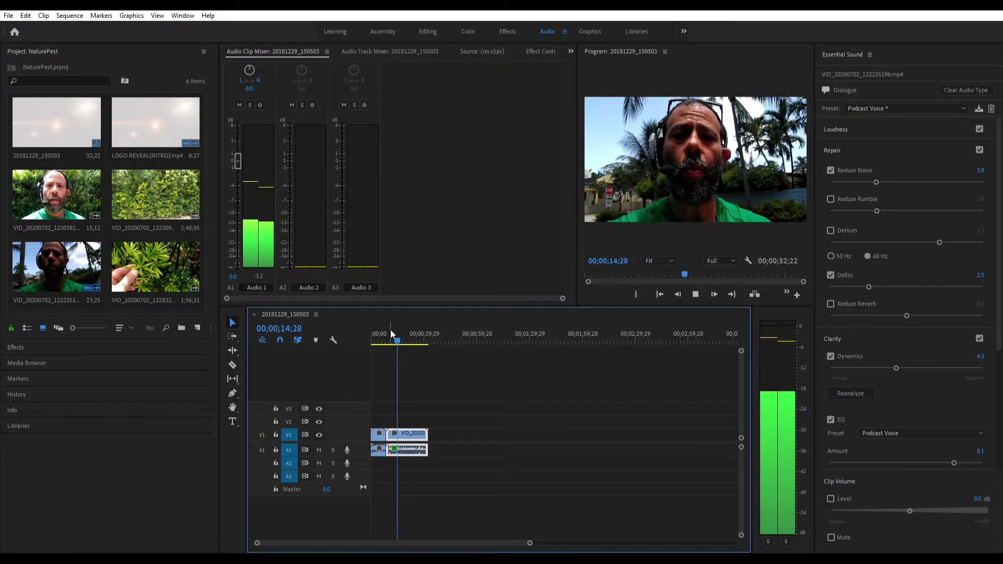
pyautogui.press('space')
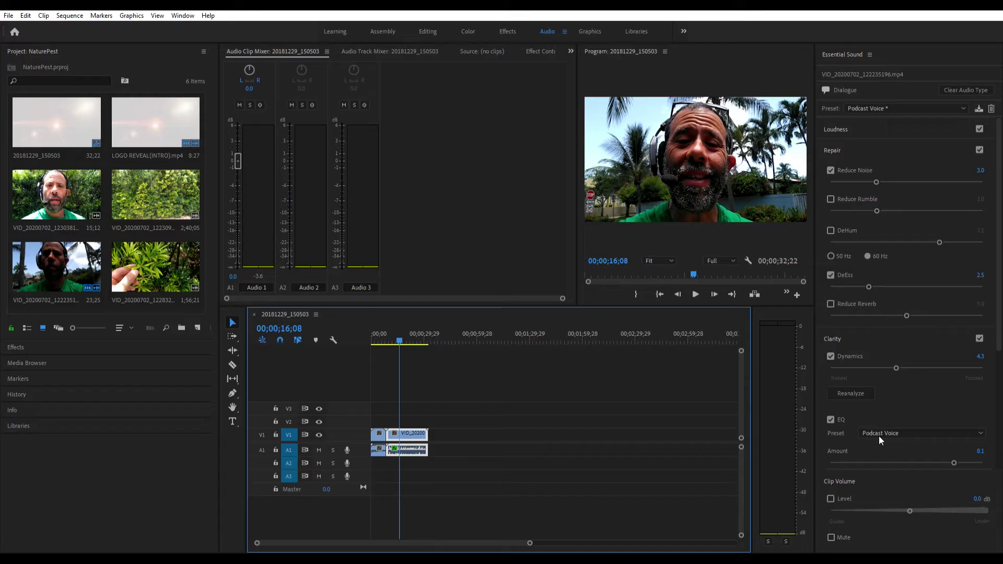
# Step: Raise the clip volume level to 2.0 dB, listen, and add the foliage clip after it
pyautogui.moveTo(910, 499); pyautogui.dragTo(939, 501)
pyautogui.press('space')
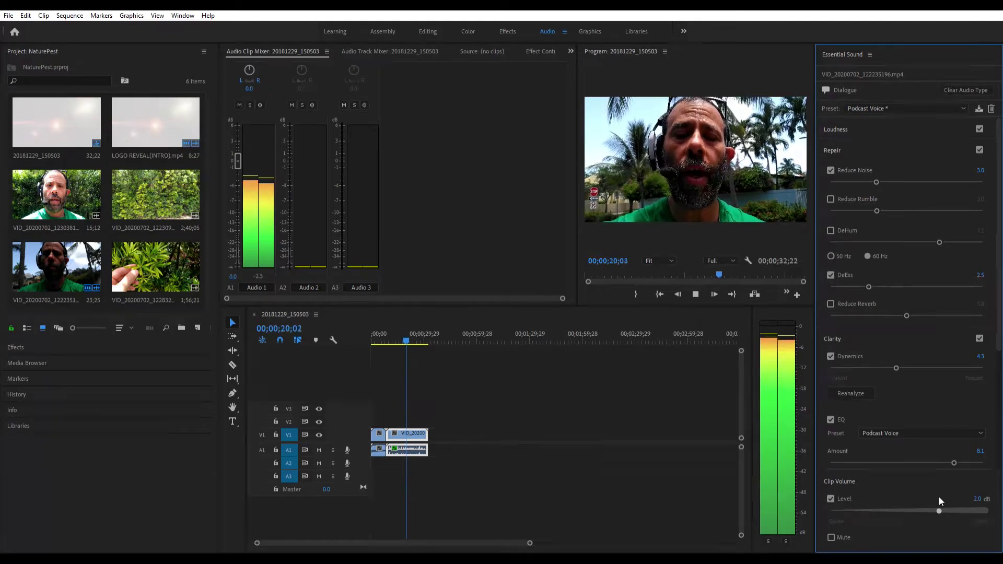
pyautogui.press('space')
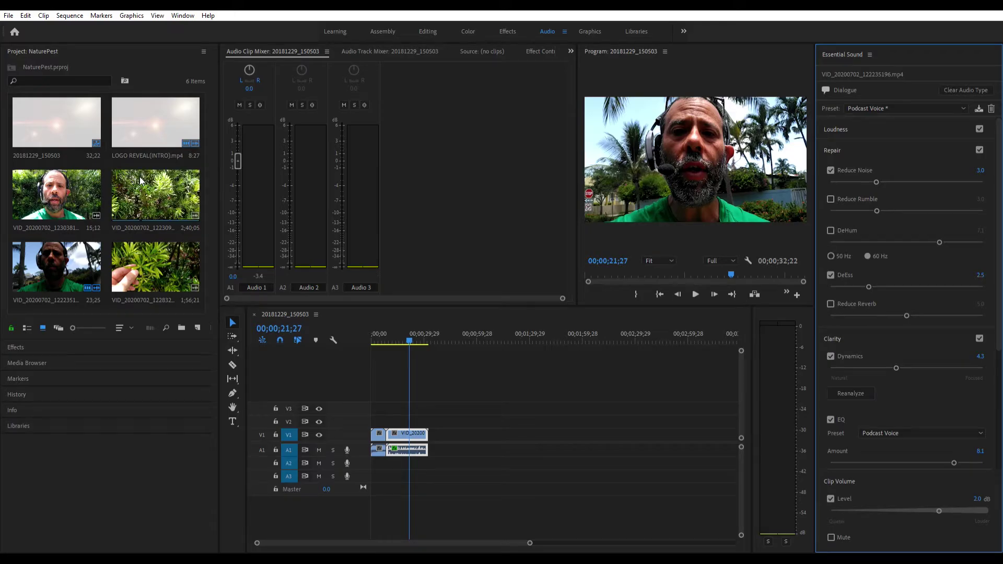
pyautogui.moveTo(133, 180)
pyautogui.mouseDown()
pyautogui.moveTo(394, 252)
pyautogui.moveTo(434, 416)
pyautogui.moveTo(467, 437)
pyautogui.moveTo(436, 440)
pyautogui.mouseUp()
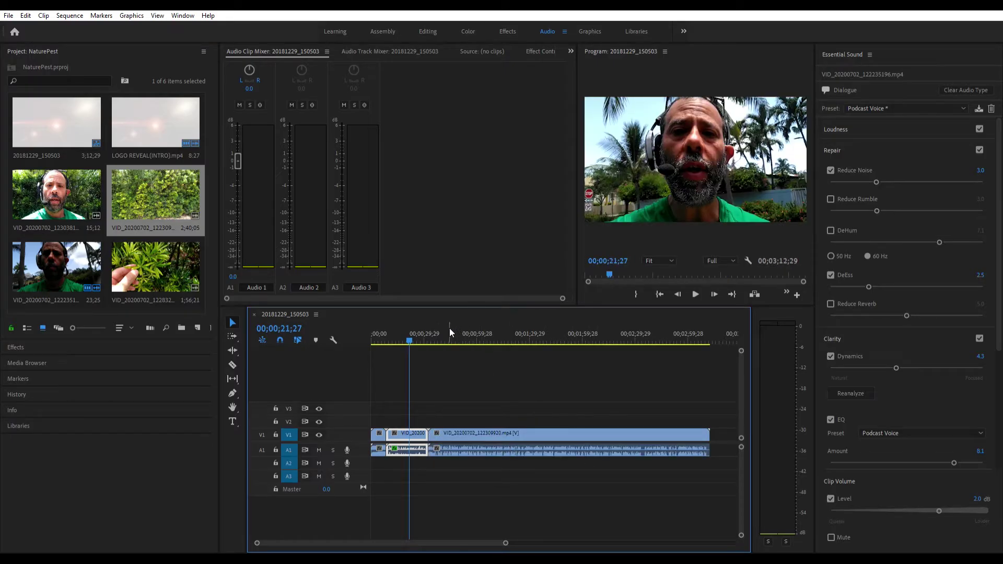
# Step: Play the opening of the appended VID_20200702_122309 foliage clip and select it
pyautogui.moveTo(411, 328); pyautogui.dragTo(427, 331)
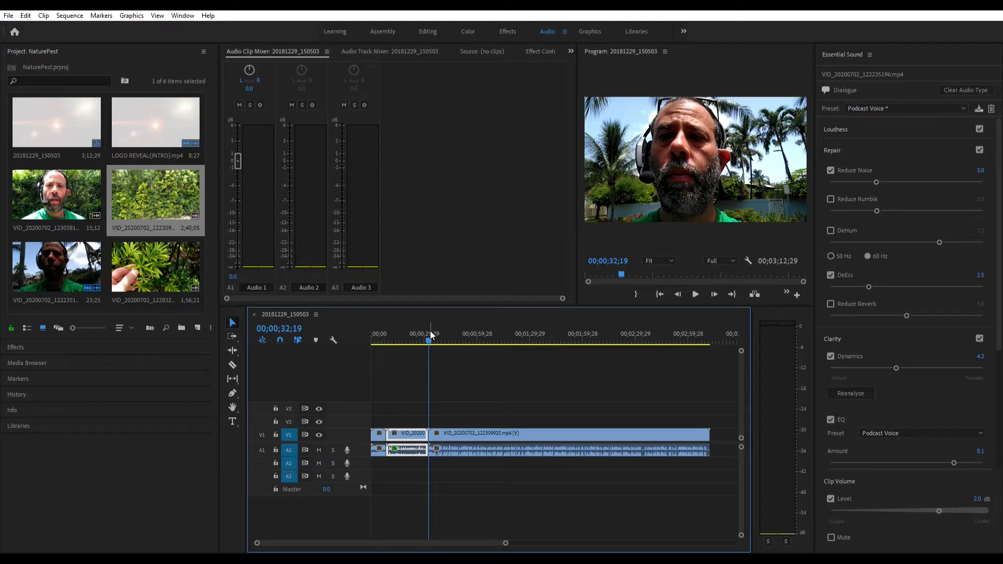
pyautogui.press('space')
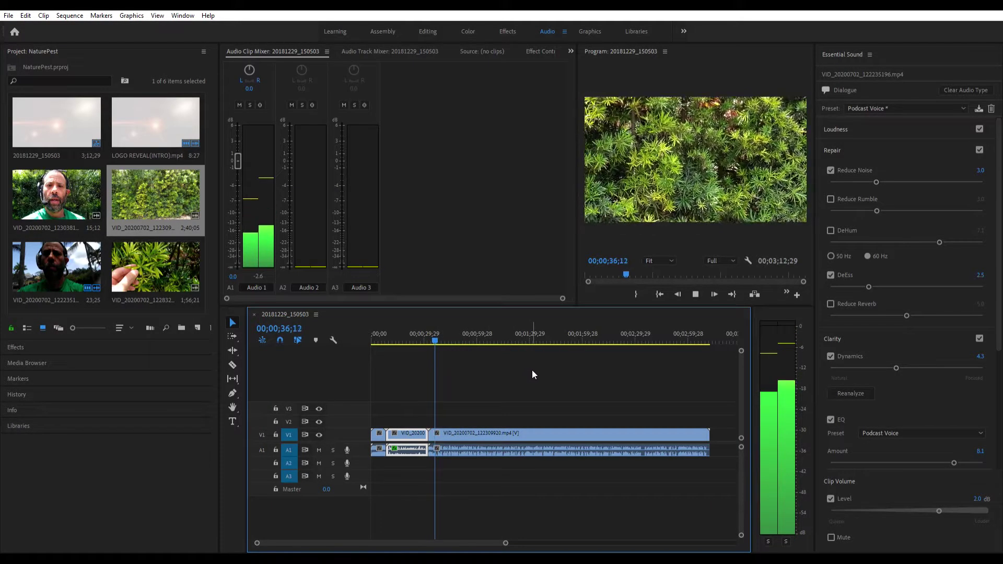
pyautogui.click(498, 429)
# Step: Tag the foliage clip's audio as Podcast Voice dialogue with Reduce Noise on
pyautogui.press('space')
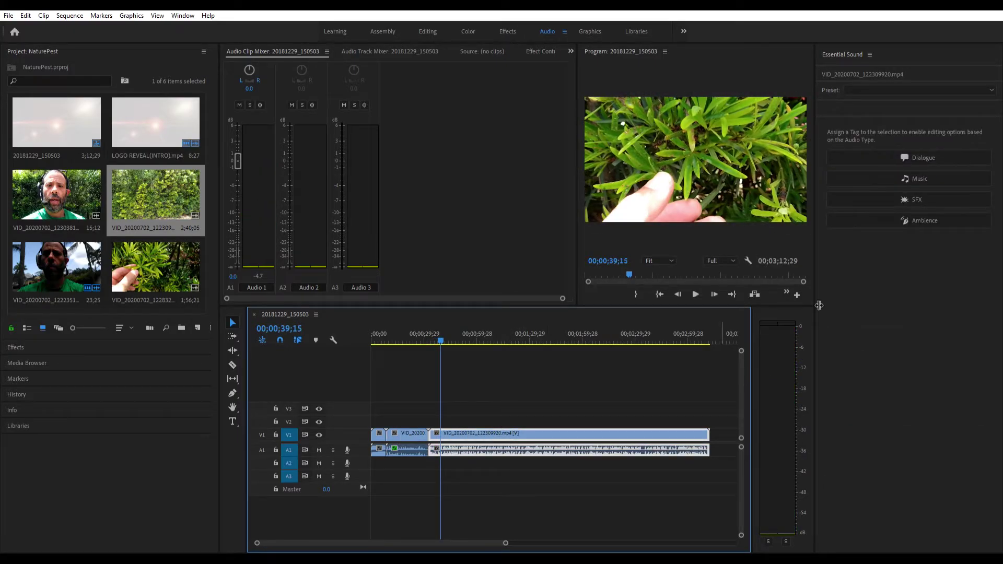
pyautogui.press('space')
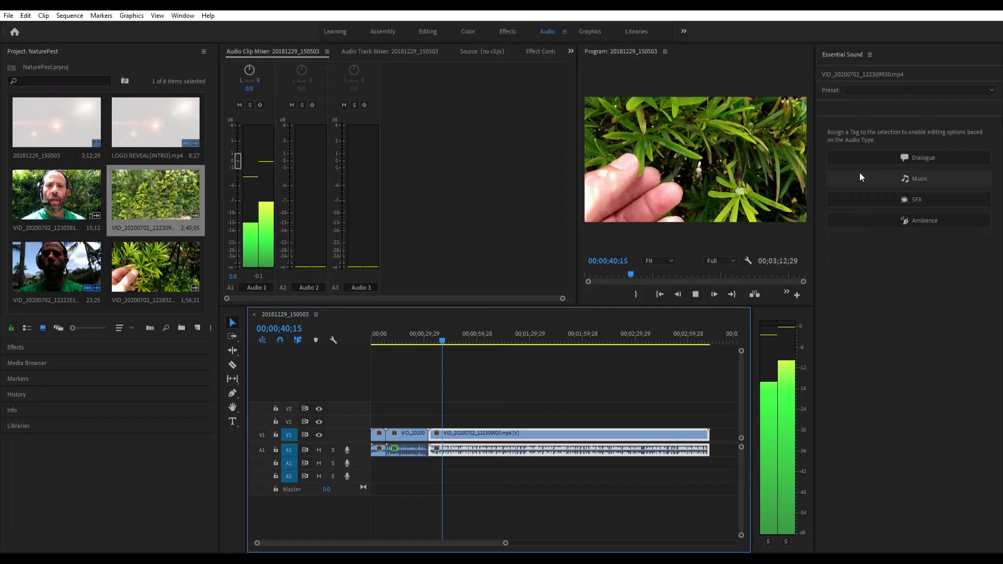
pyautogui.press('space')
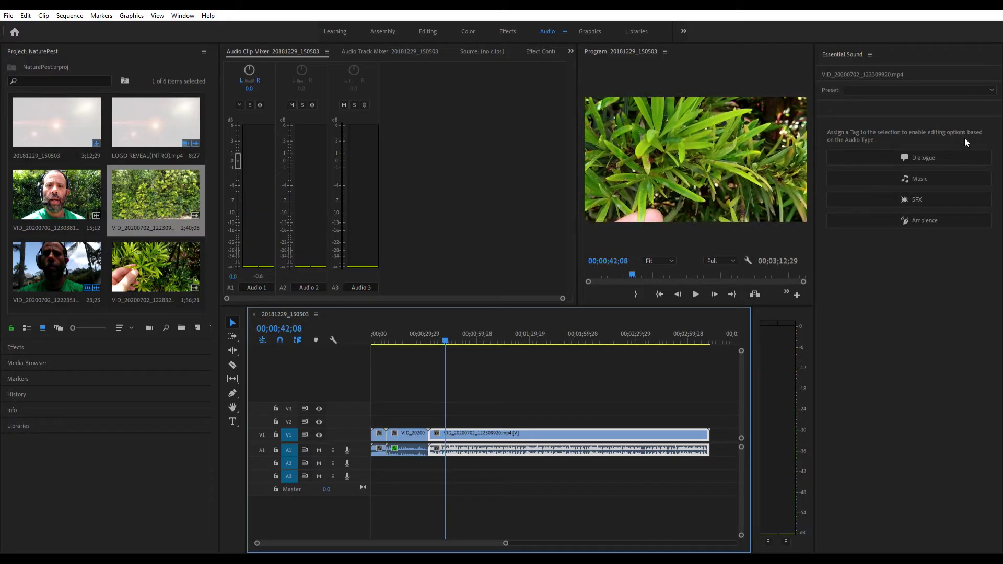
pyautogui.click(918, 157)
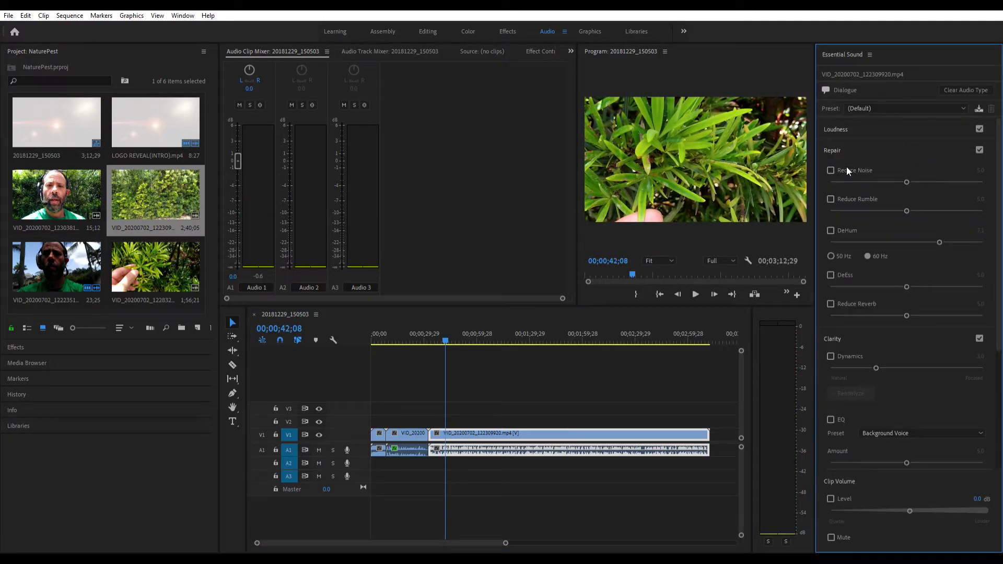
pyautogui.click(829, 163)
pyautogui.click(831, 170)
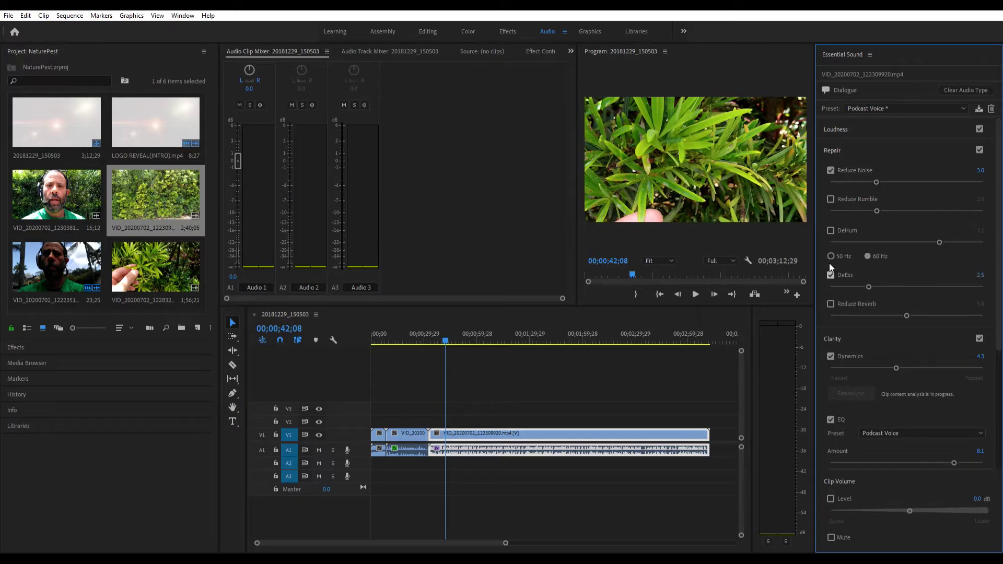
pyautogui.press('space')
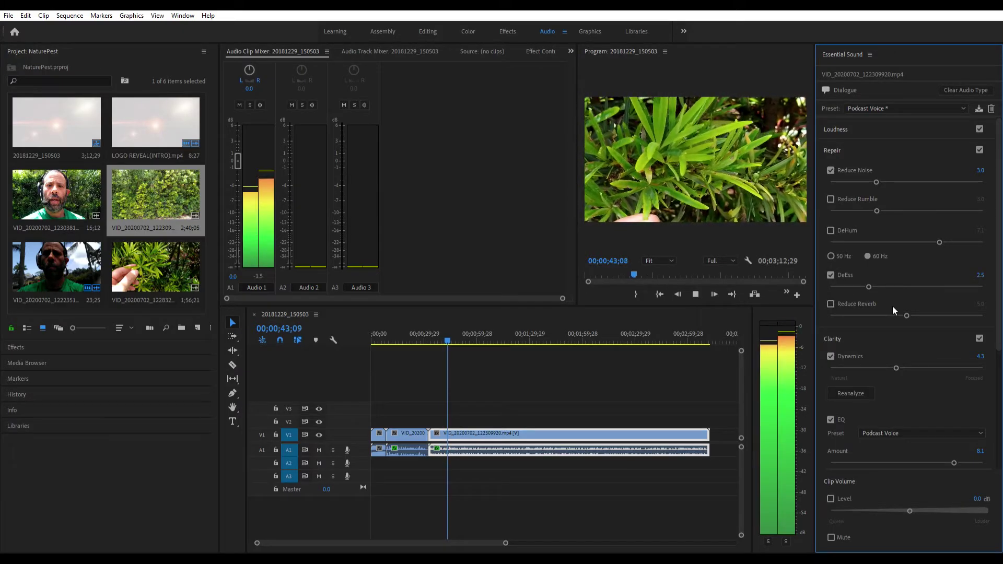
pyautogui.press('space')
# Step: Nudge the level up, compare Reduce Noise at 3.0 on and off, and move ahead
pyautogui.moveTo(913, 501); pyautogui.dragTo(915, 501)
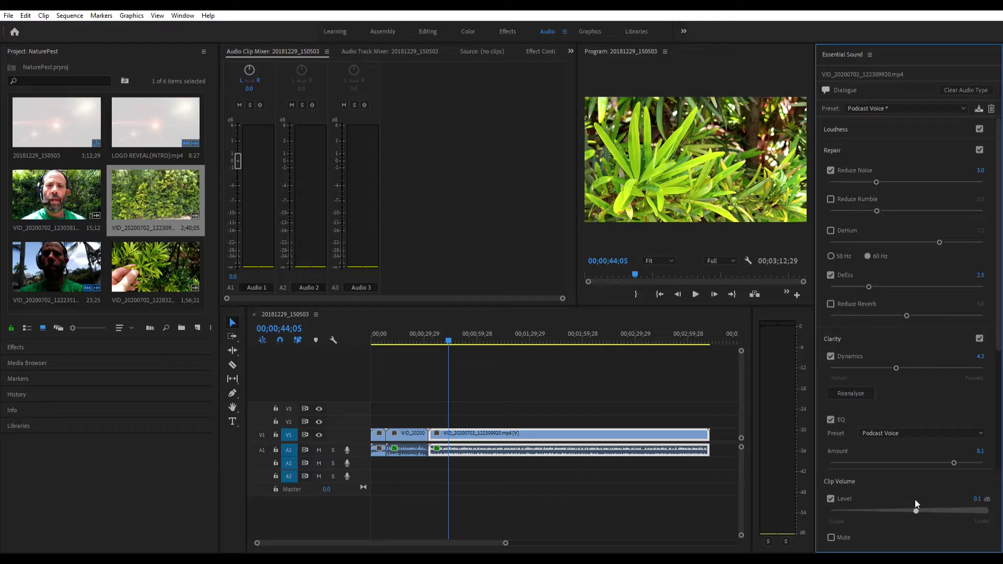
pyautogui.press('space')
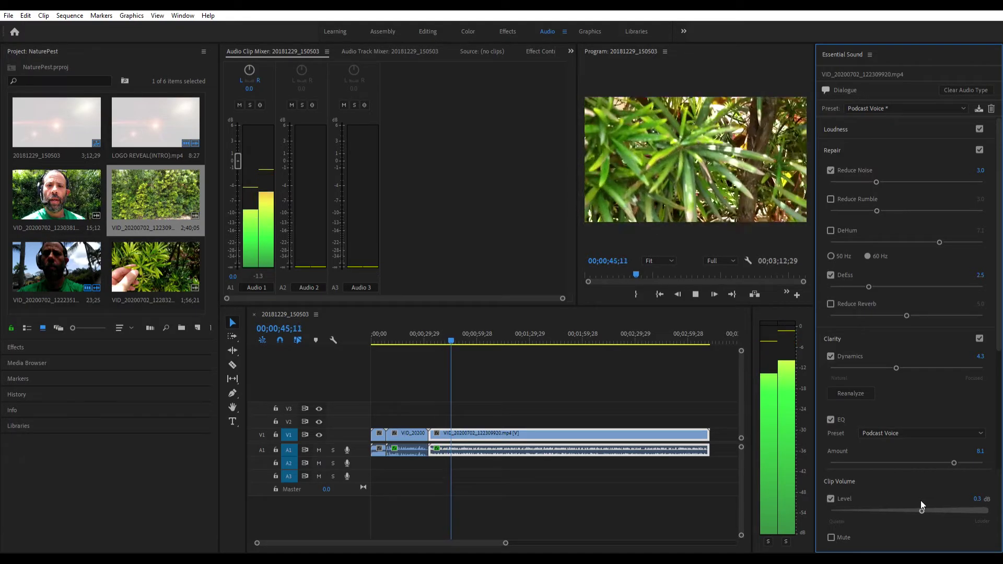
pyautogui.click(830, 170)
pyautogui.press('space')
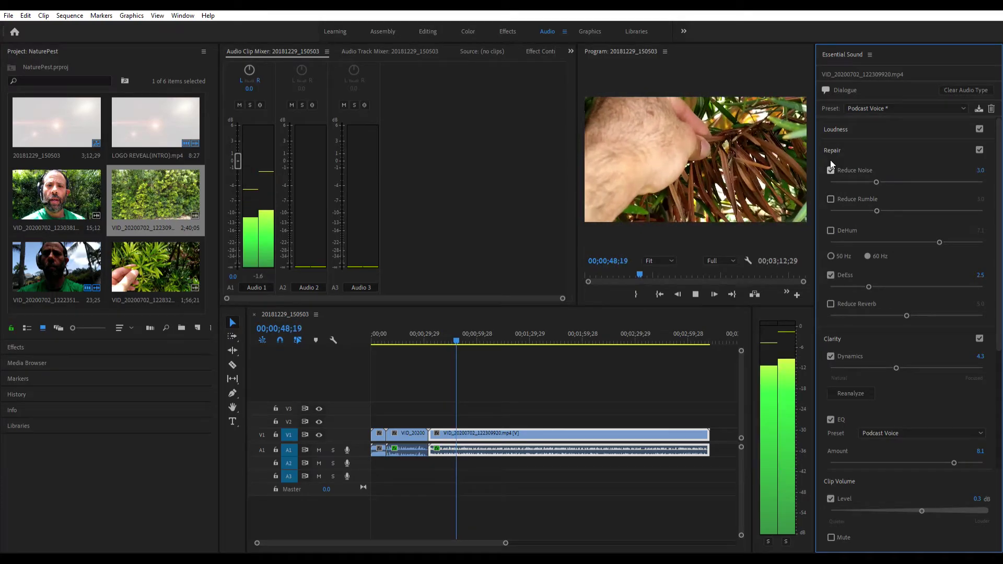
pyautogui.press('space')
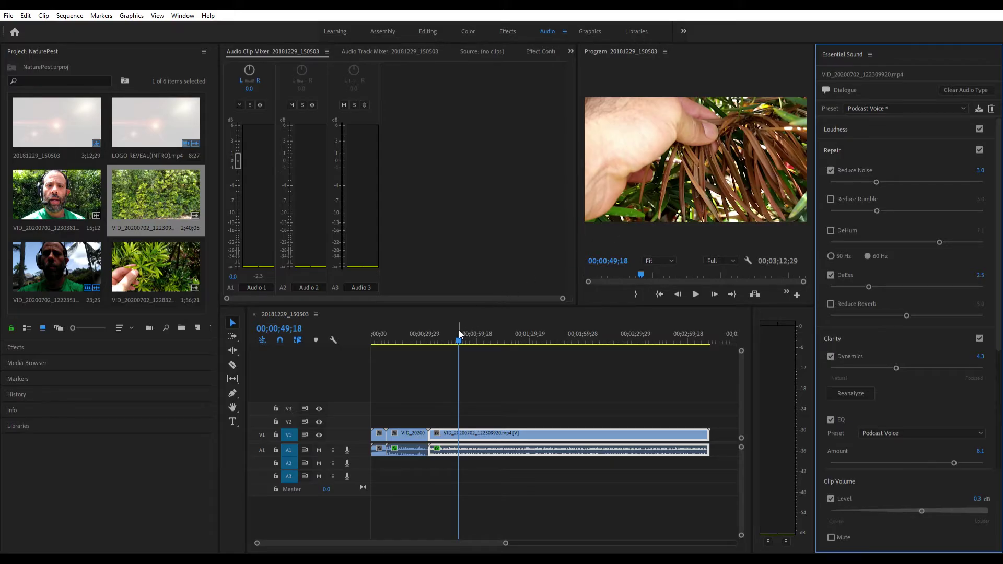
pyautogui.moveTo(459, 330); pyautogui.dragTo(466, 329)
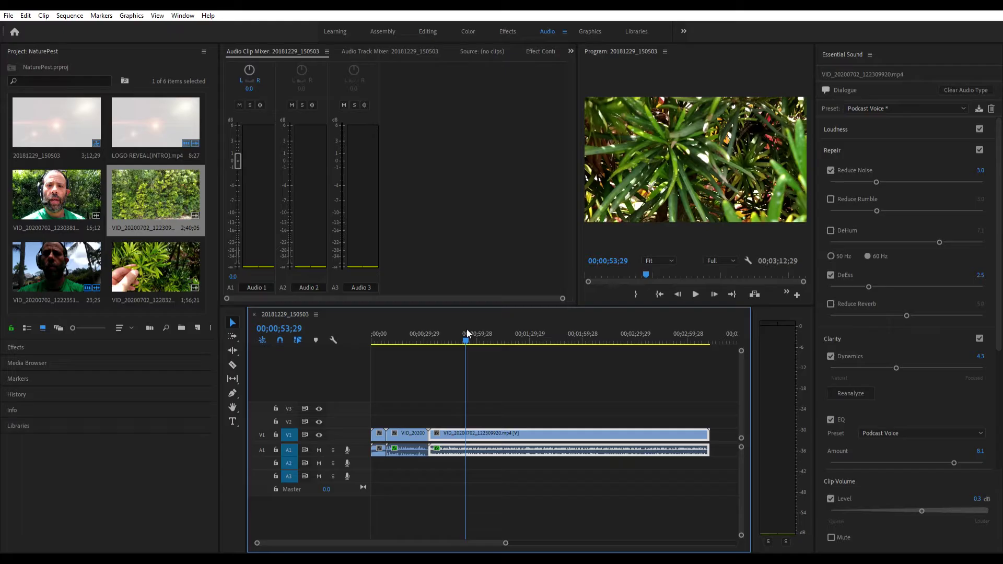
pyautogui.press('space')
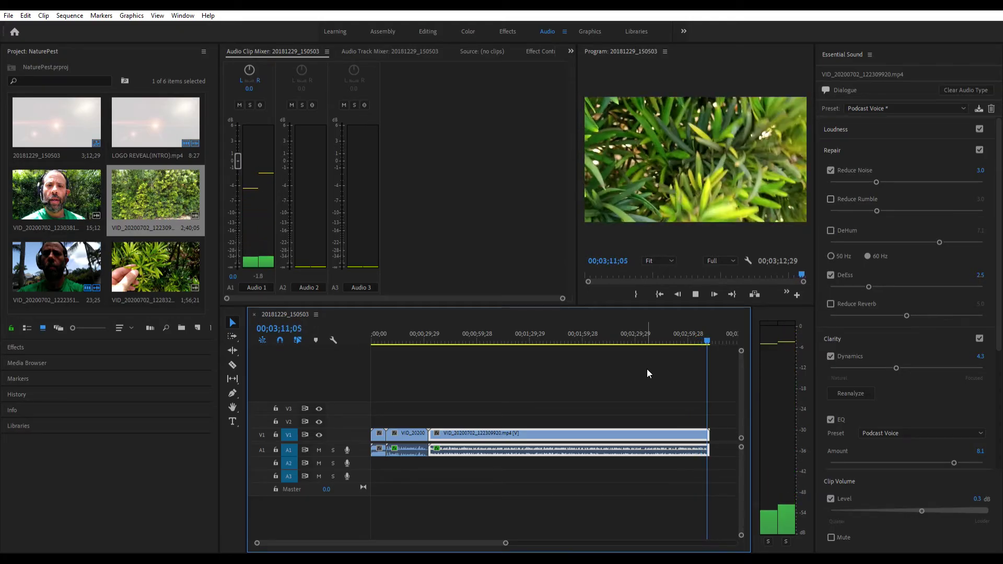
pyautogui.press('space')
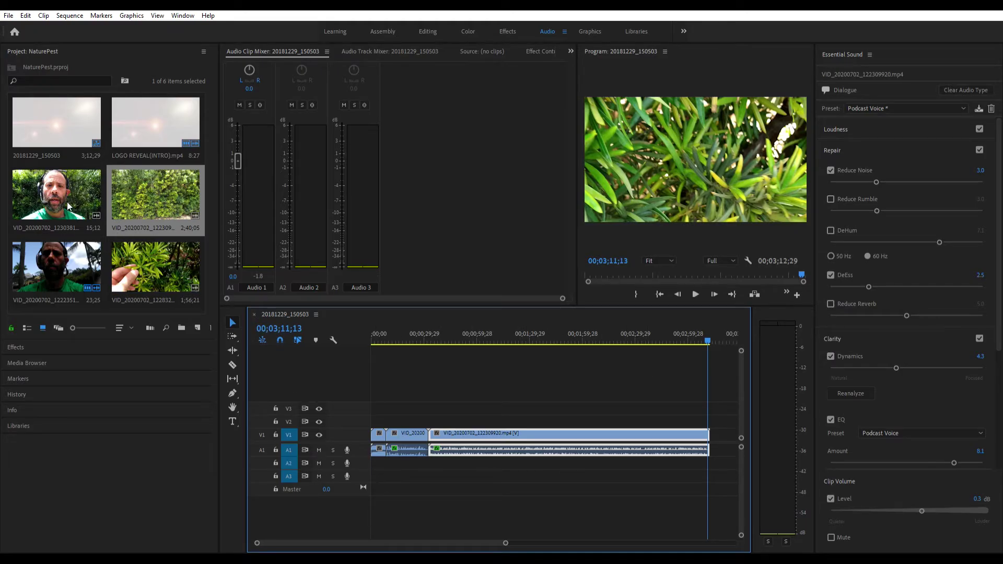
# Step: Append the VID_20200702_123038105 talking-head clip to the end of V1/A1 and preview it
pyautogui.moveTo(48, 188); pyautogui.dragTo(405, 253)
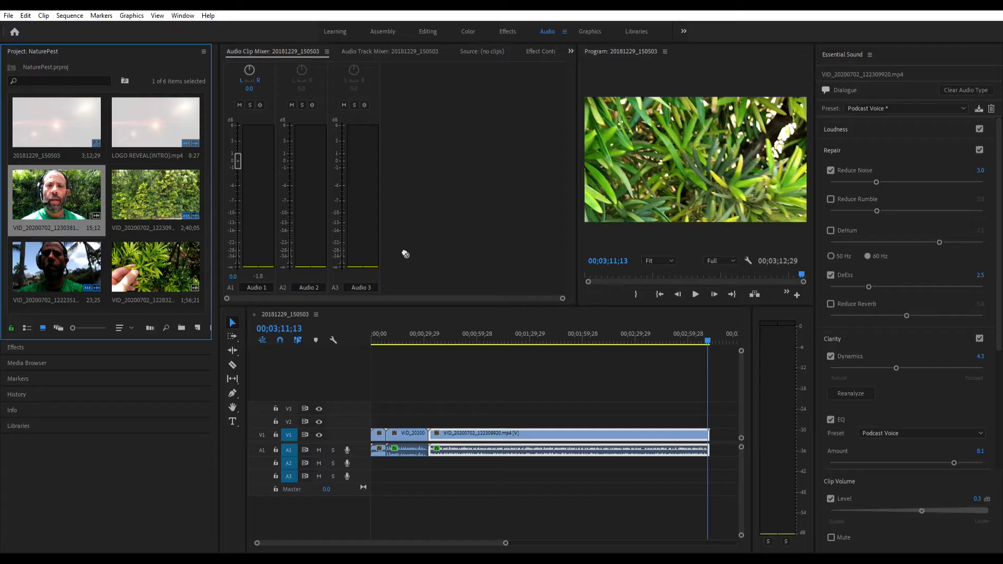
pyautogui.moveTo(734, 405); pyautogui.dragTo(729, 436)
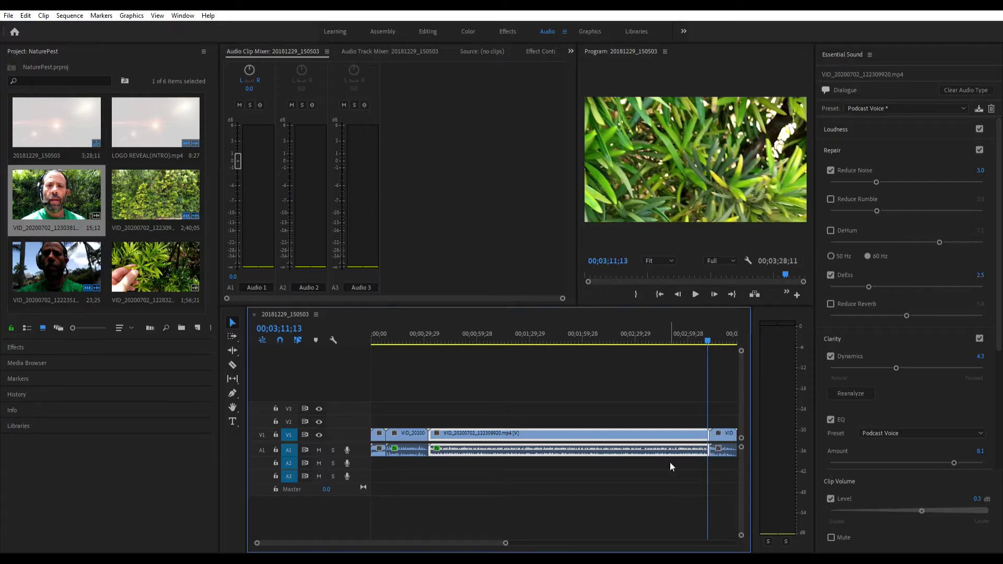
pyautogui.scroll(-5, 469, 532)
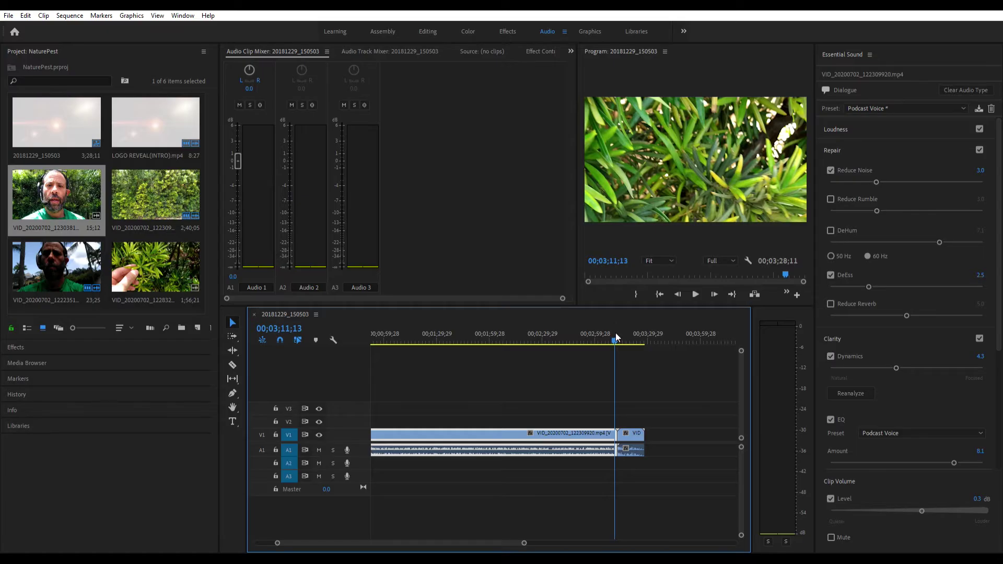
pyautogui.press('space')
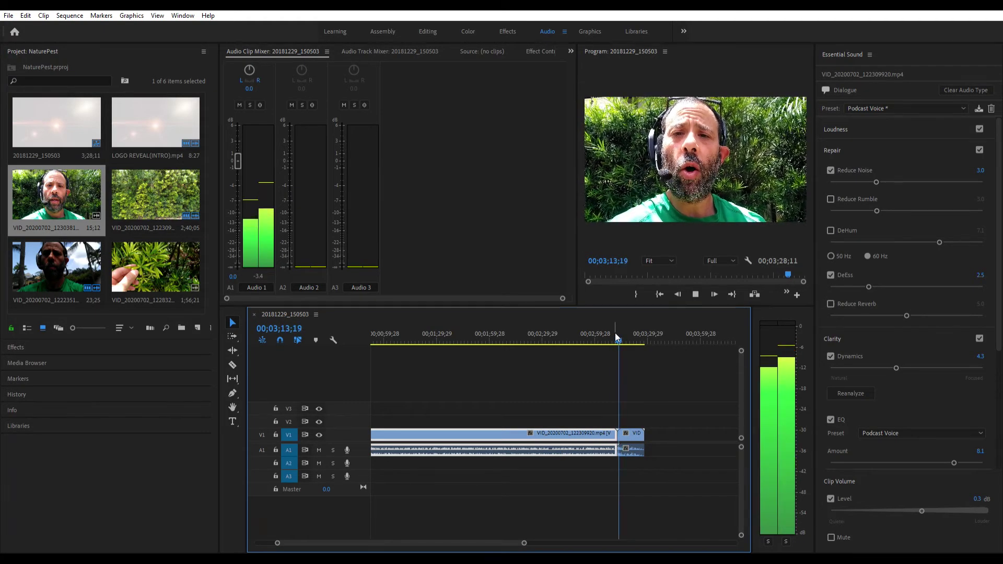
pyautogui.press('space')
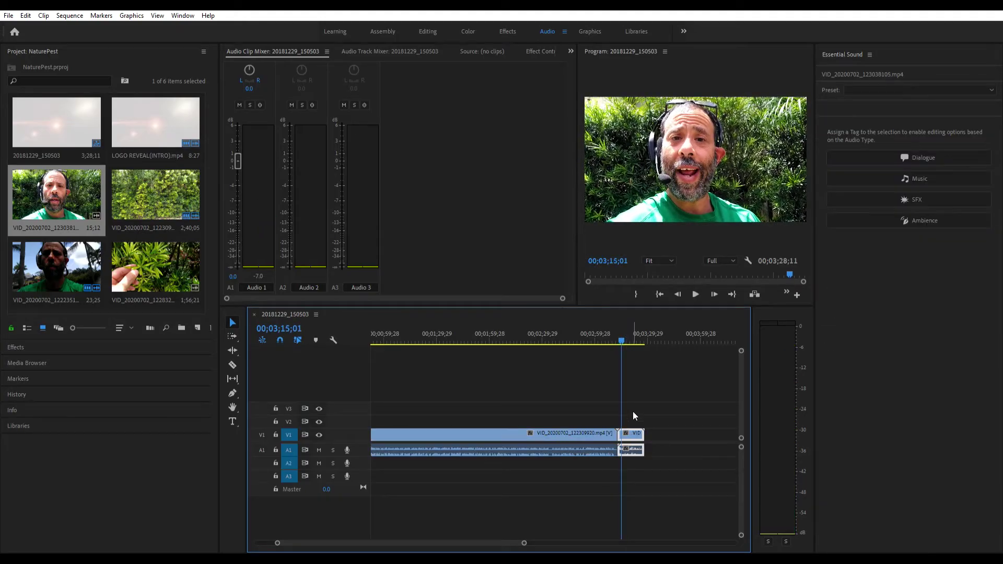
# Step: Make the clip Podcast Voice dialogue without Reduce Rumble, level raised to 0.9 dB
pyautogui.click(904, 153)
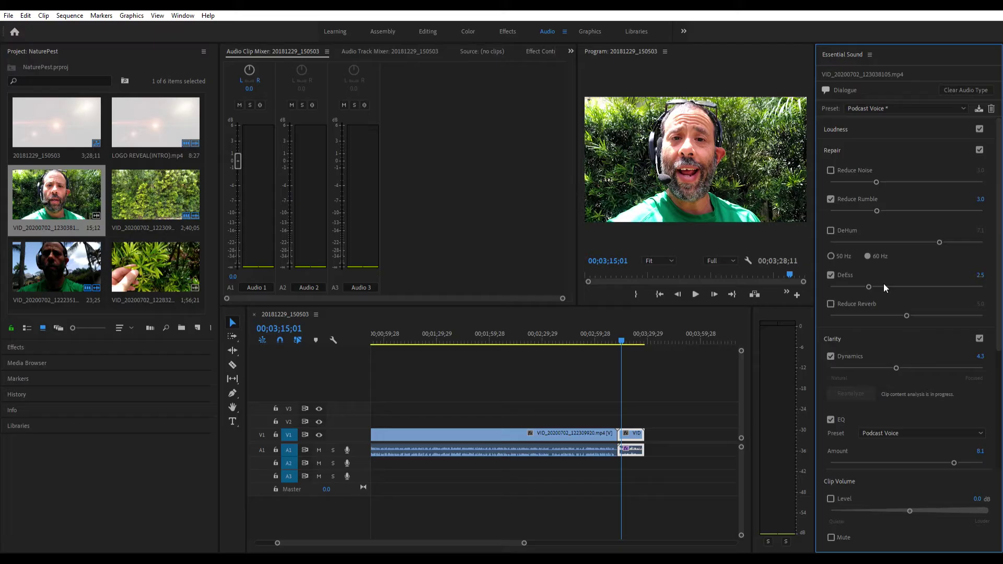
pyautogui.click(830, 199)
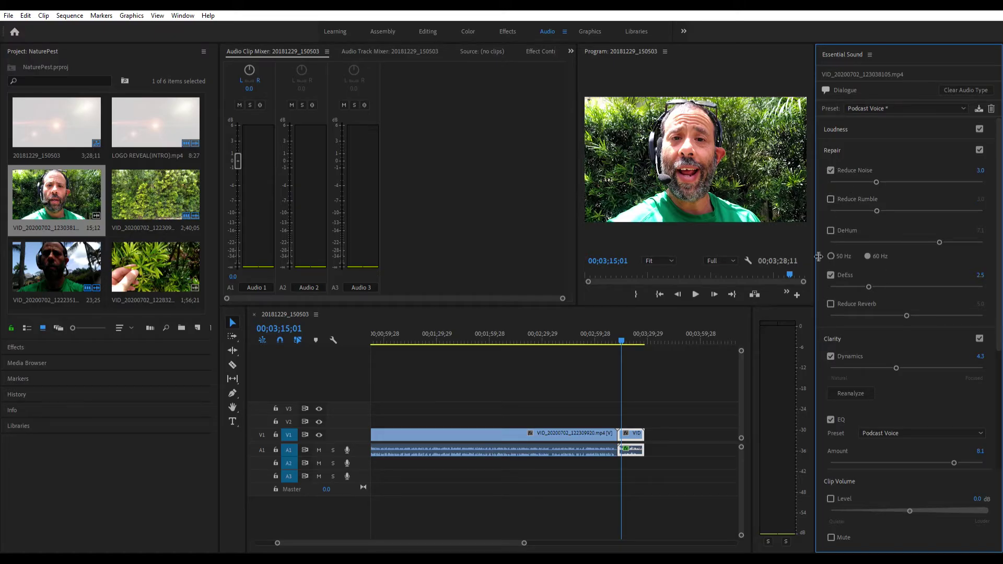
pyautogui.press('space')
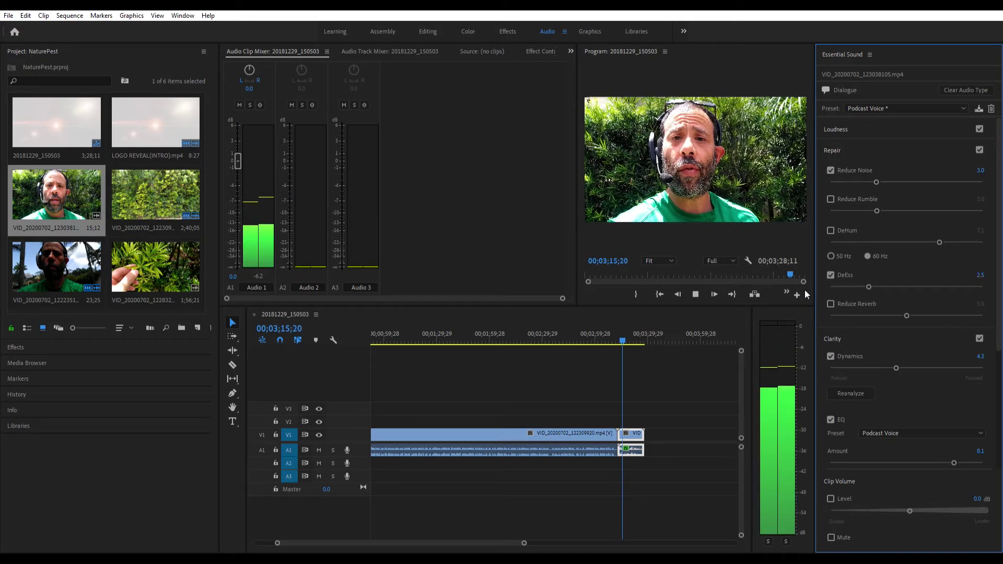
pyautogui.moveTo(913, 501); pyautogui.dragTo(929, 499)
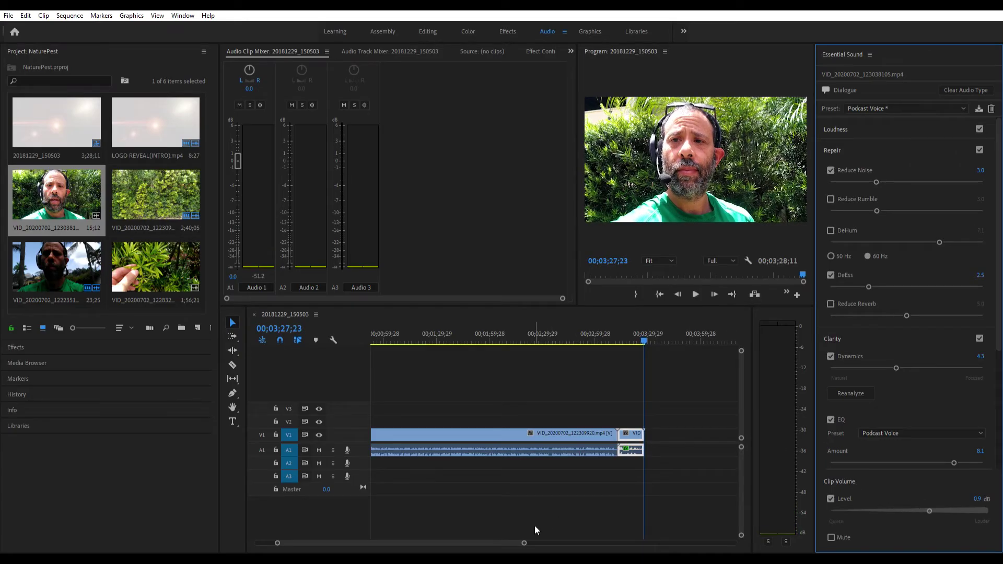
# Step: Trim the talking-head clip's out-point earlier after checking its ending
pyautogui.moveTo(524, 543); pyautogui.dragTo(479, 523)
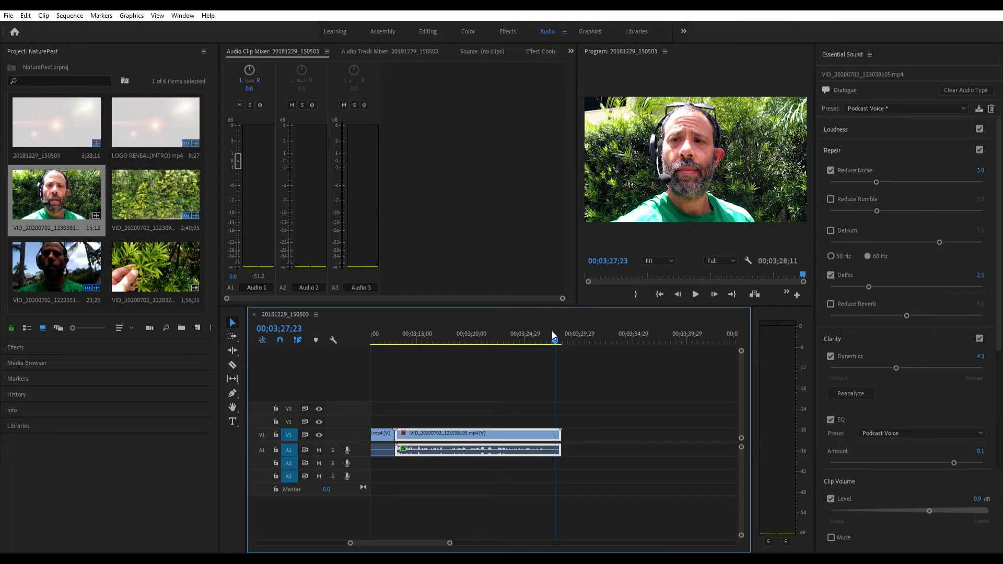
pyautogui.click(533, 337)
pyautogui.press('space')
pyautogui.press('space')
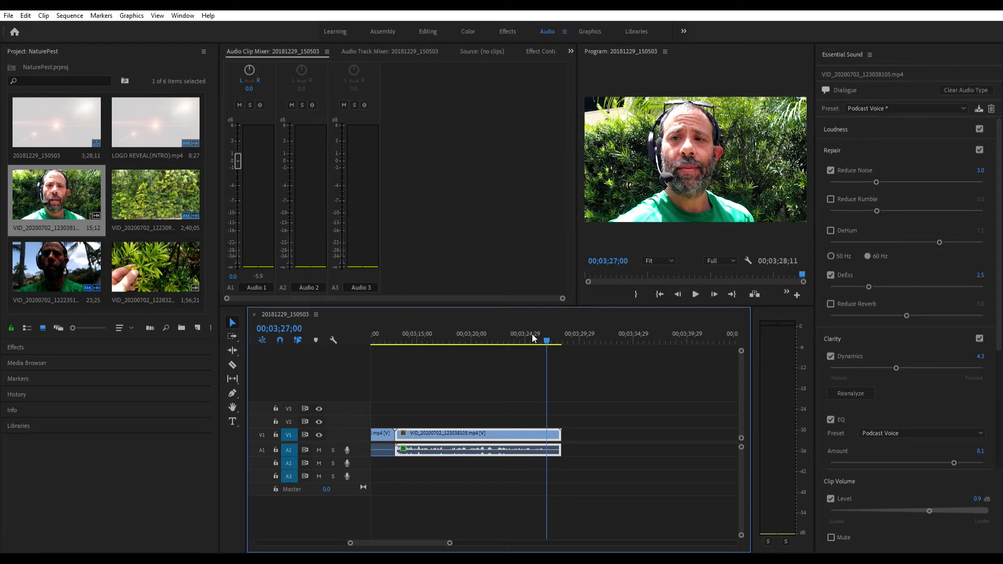
pyautogui.moveTo(561, 433); pyautogui.dragTo(546, 432)
# Step: Add LOGO REVEAL(INTRO) right after the trimmed clip and preview the cut
pyautogui.moveTo(131, 117); pyautogui.dragTo(315, 159)
pyautogui.moveTo(585, 365); pyautogui.dragTo(549, 432)
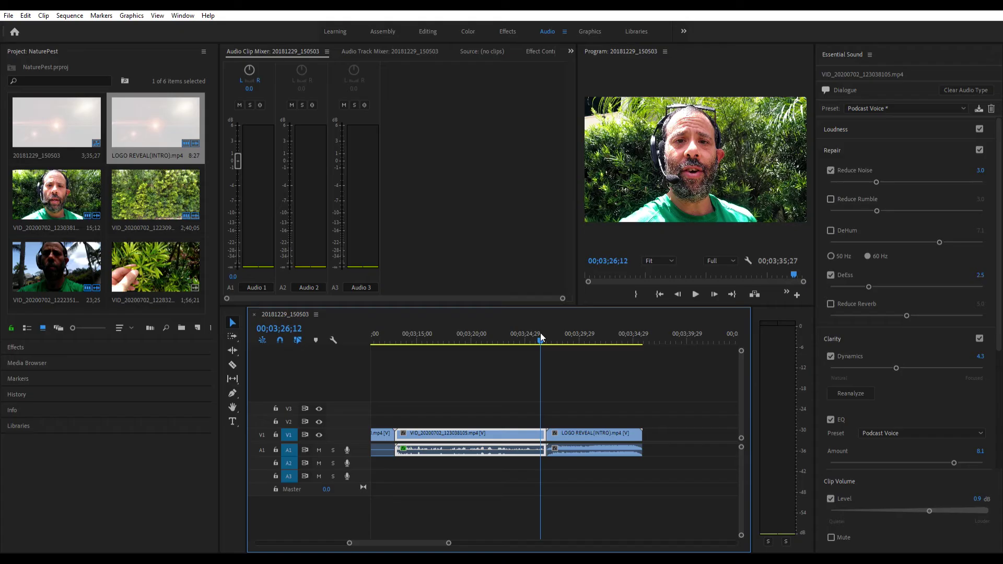
pyautogui.press('space')
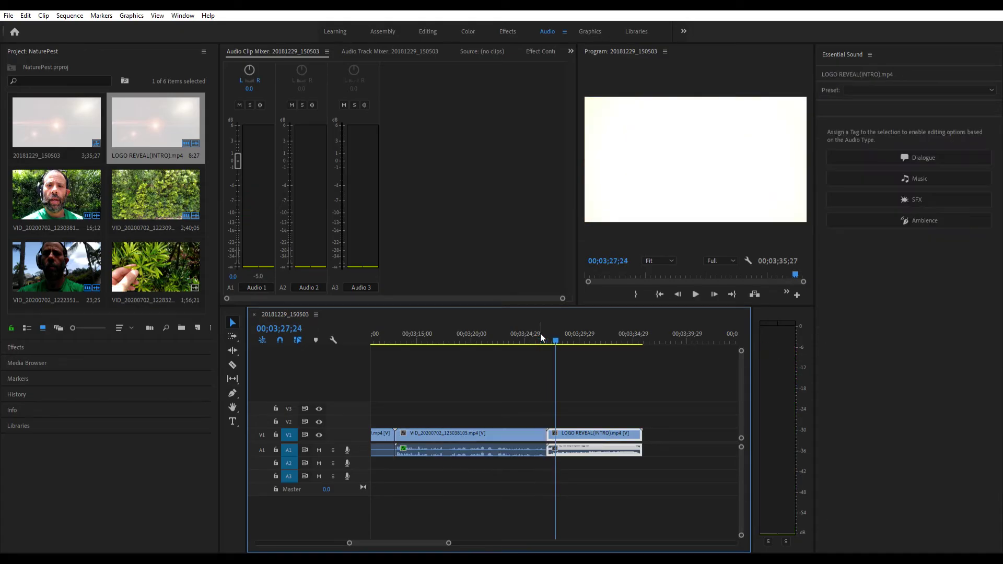
pyautogui.click(506, 34)
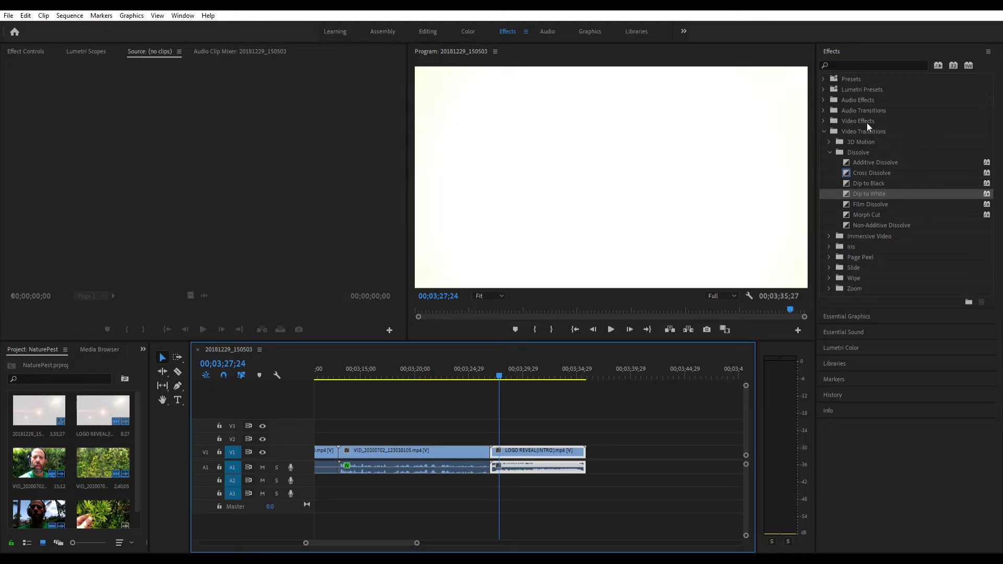
# Step: Add a Dip to White transition before the closing logo and preview it
pyautogui.moveTo(844, 194)
pyautogui.mouseDown()
pyautogui.moveTo(503, 431)
pyautogui.moveTo(496, 447)
pyautogui.mouseUp()
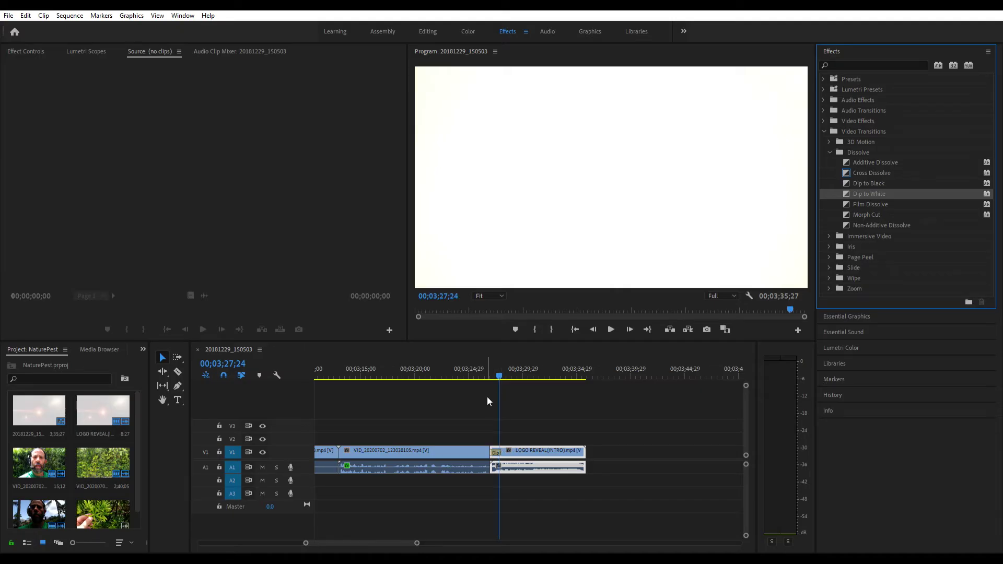
pyautogui.moveTo(499, 372); pyautogui.dragTo(486, 377)
pyautogui.press('space')
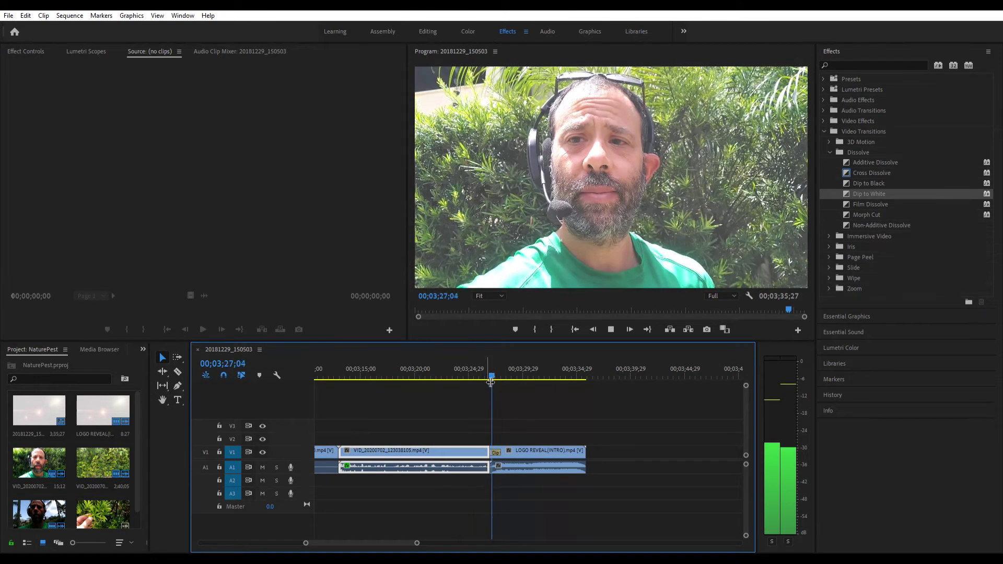
pyautogui.press('space')
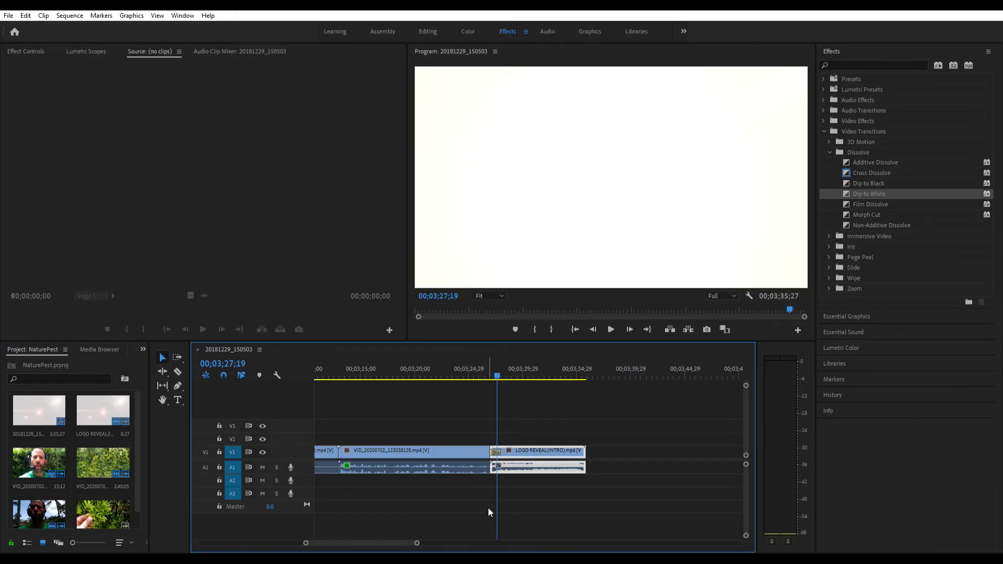
pyautogui.scroll(10, 402, 534)
pyautogui.scroll(4, 303, 531)
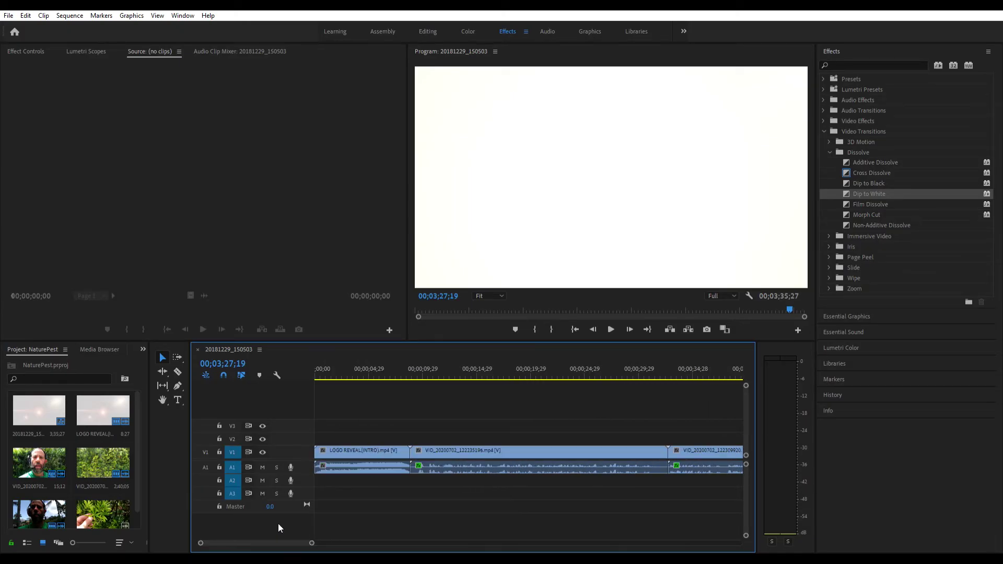
# Step: Add a Dip to White transition after the opening logo and preview it
pyautogui.click(845, 193)
pyautogui.click(406, 369)
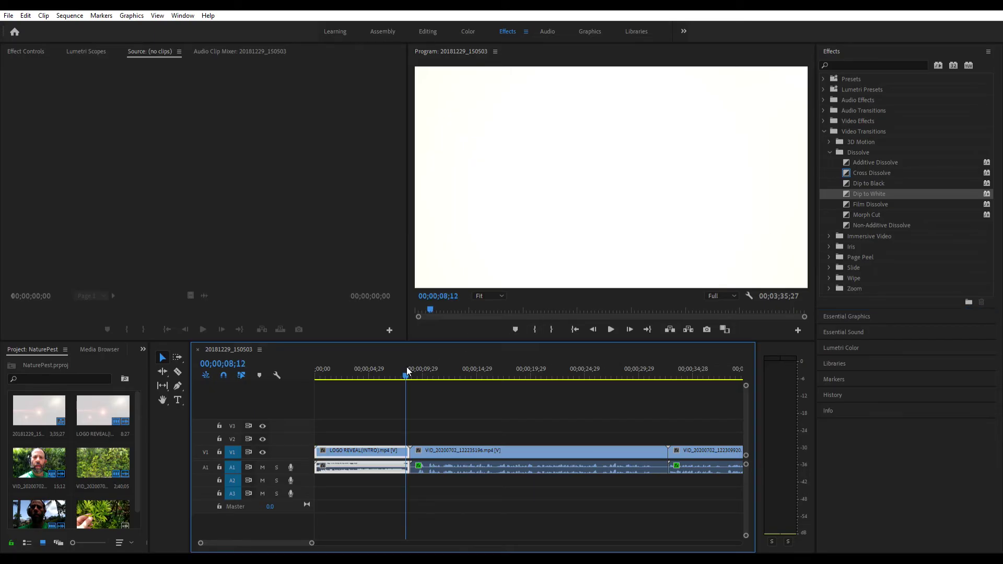
pyautogui.press('space')
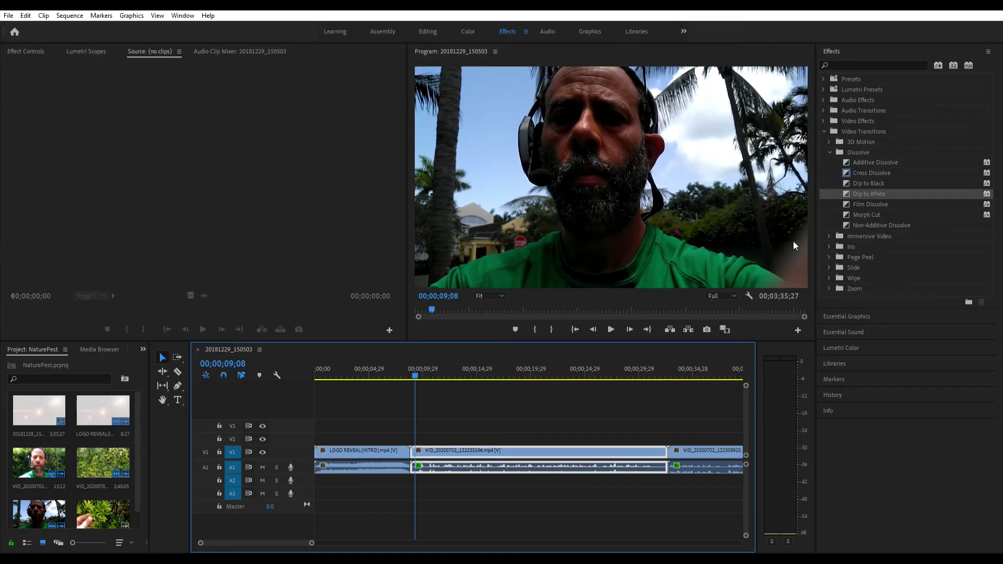
pyautogui.moveTo(848, 186); pyautogui.dragTo(412, 448)
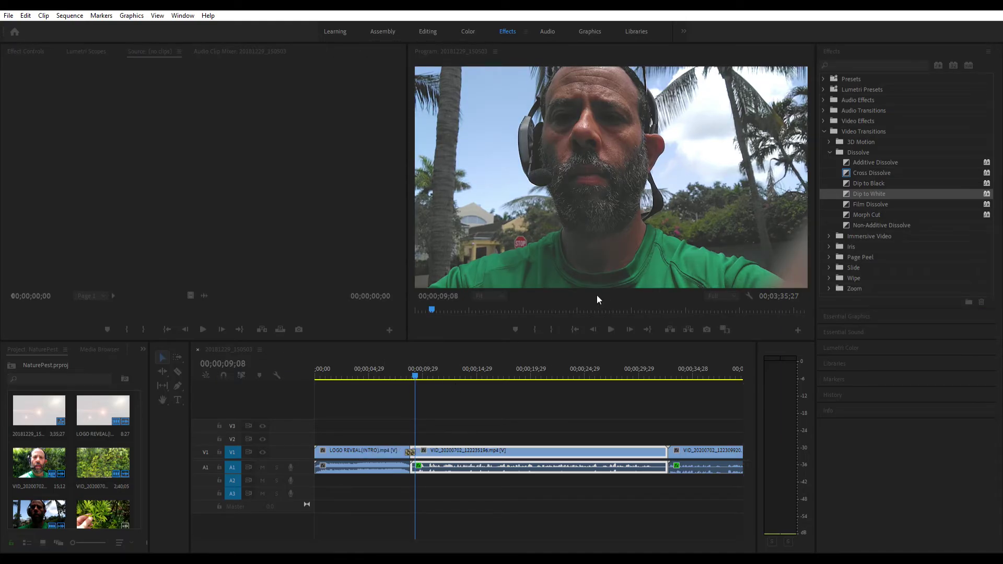
pyautogui.click(404, 370)
pyautogui.press('space')
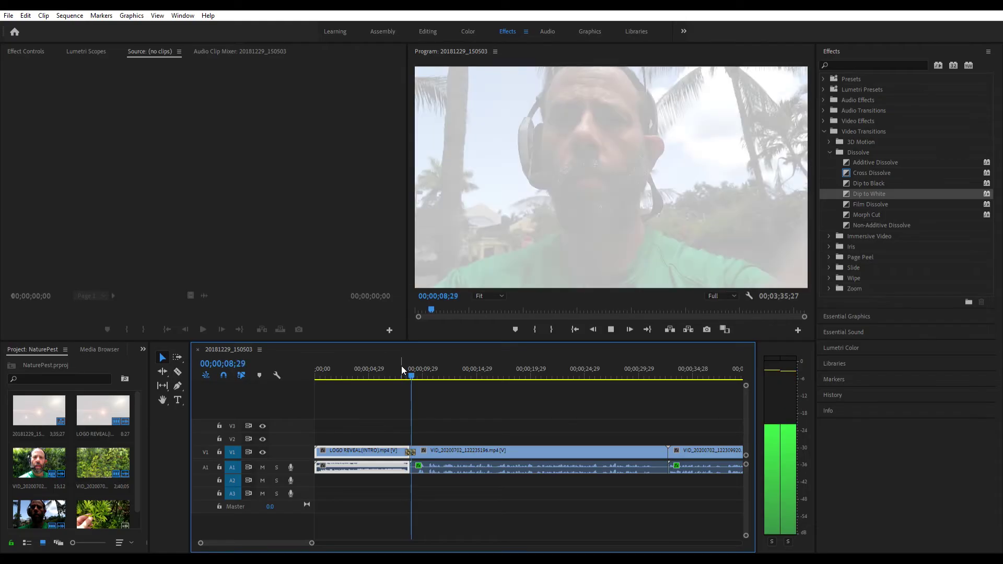
pyautogui.press('space')
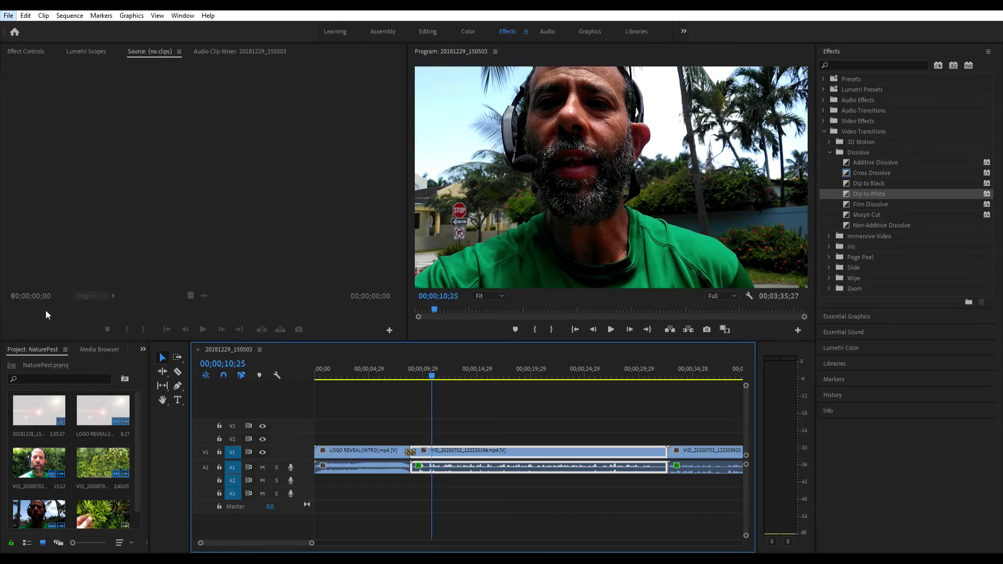
pyautogui.hotkey('ctrl', 'm')
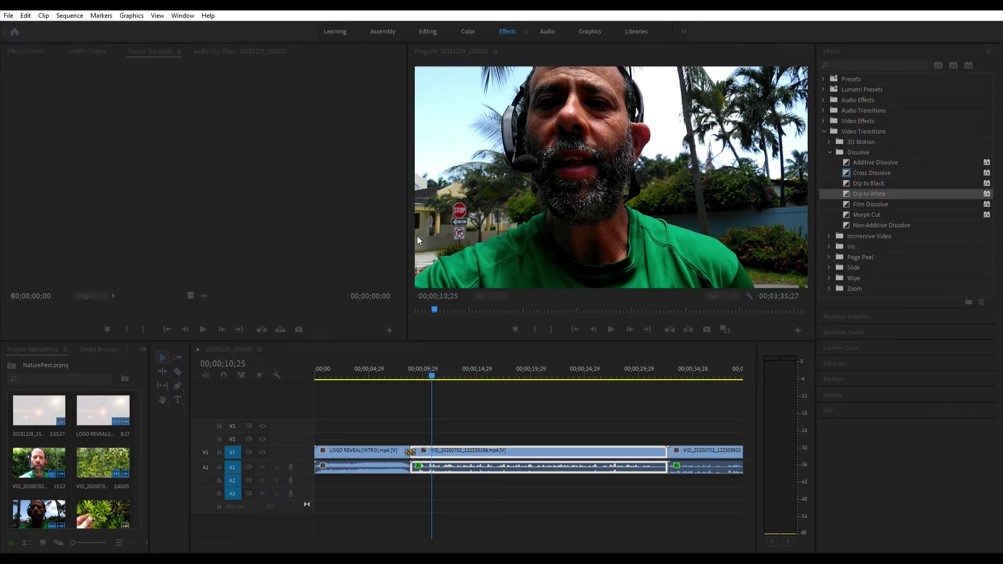